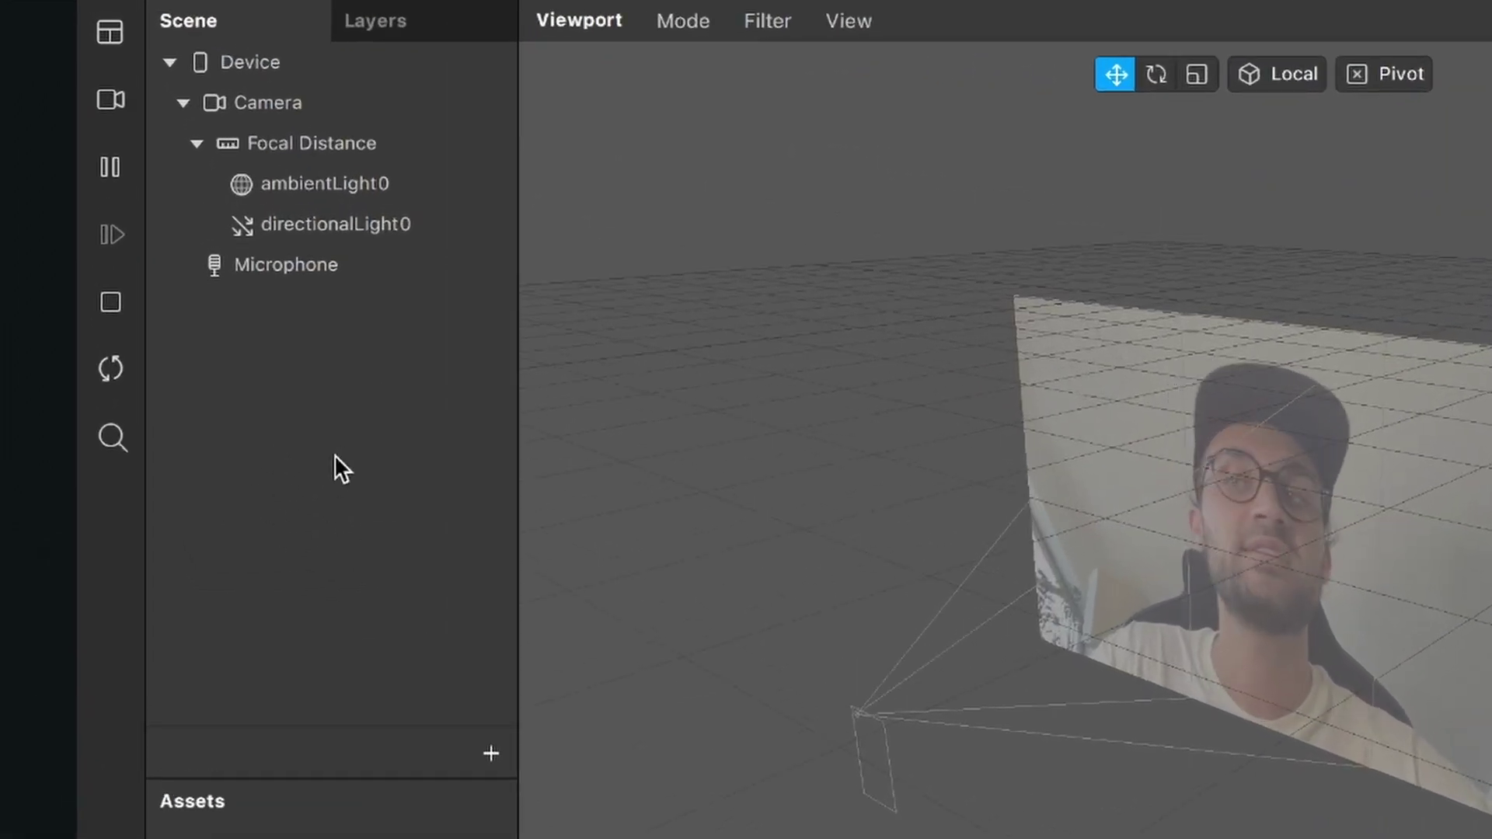
Select Device in the Scene panel to view its iPhone SE (2022) properties and Instructions
click(273, 62)
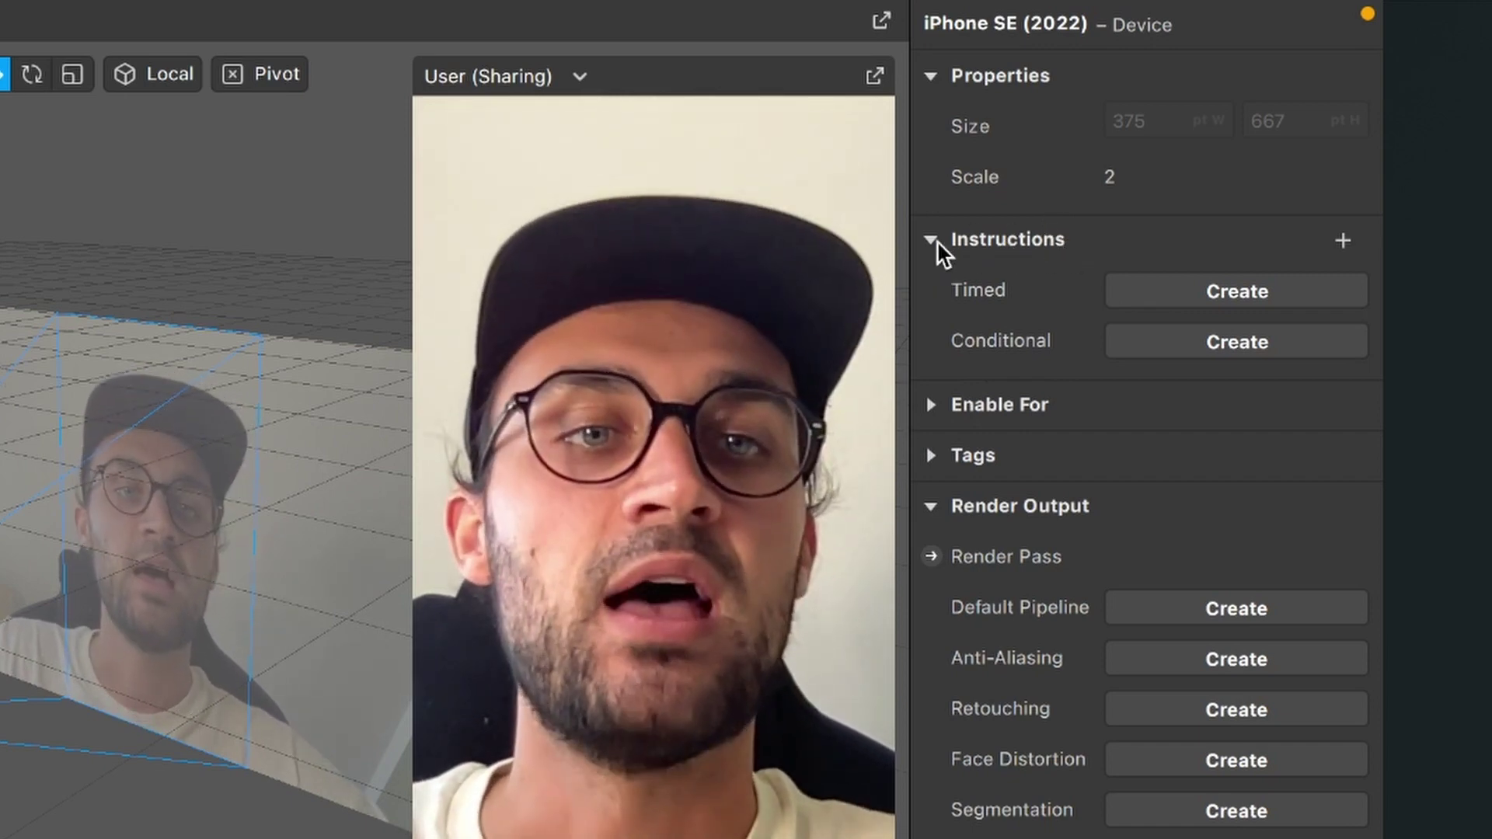
click(934, 238)
click(934, 238)
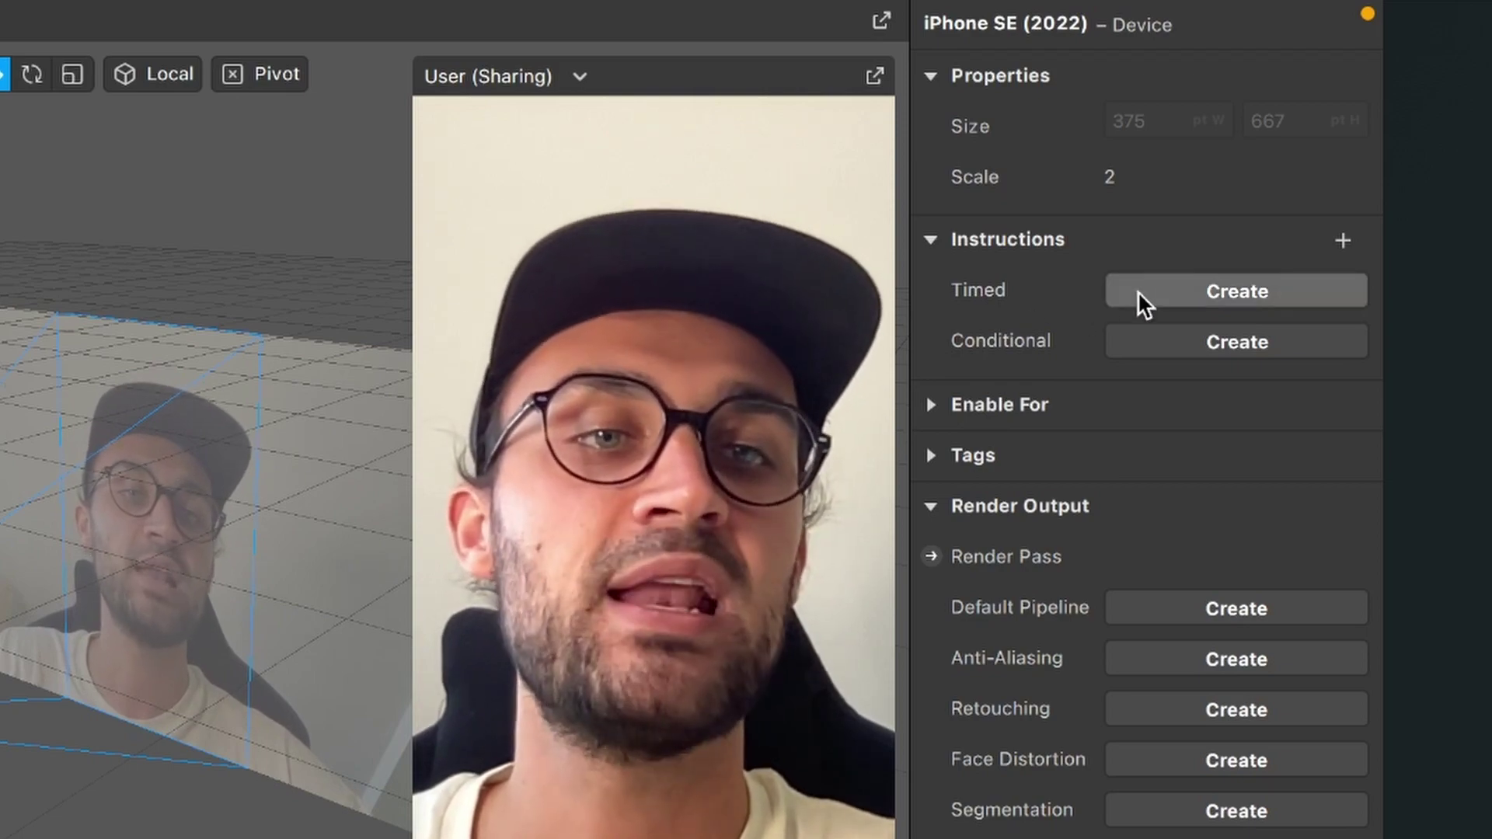
Create a Timed Instruction patch and position it in the Patch Editor graph
click(1135, 291)
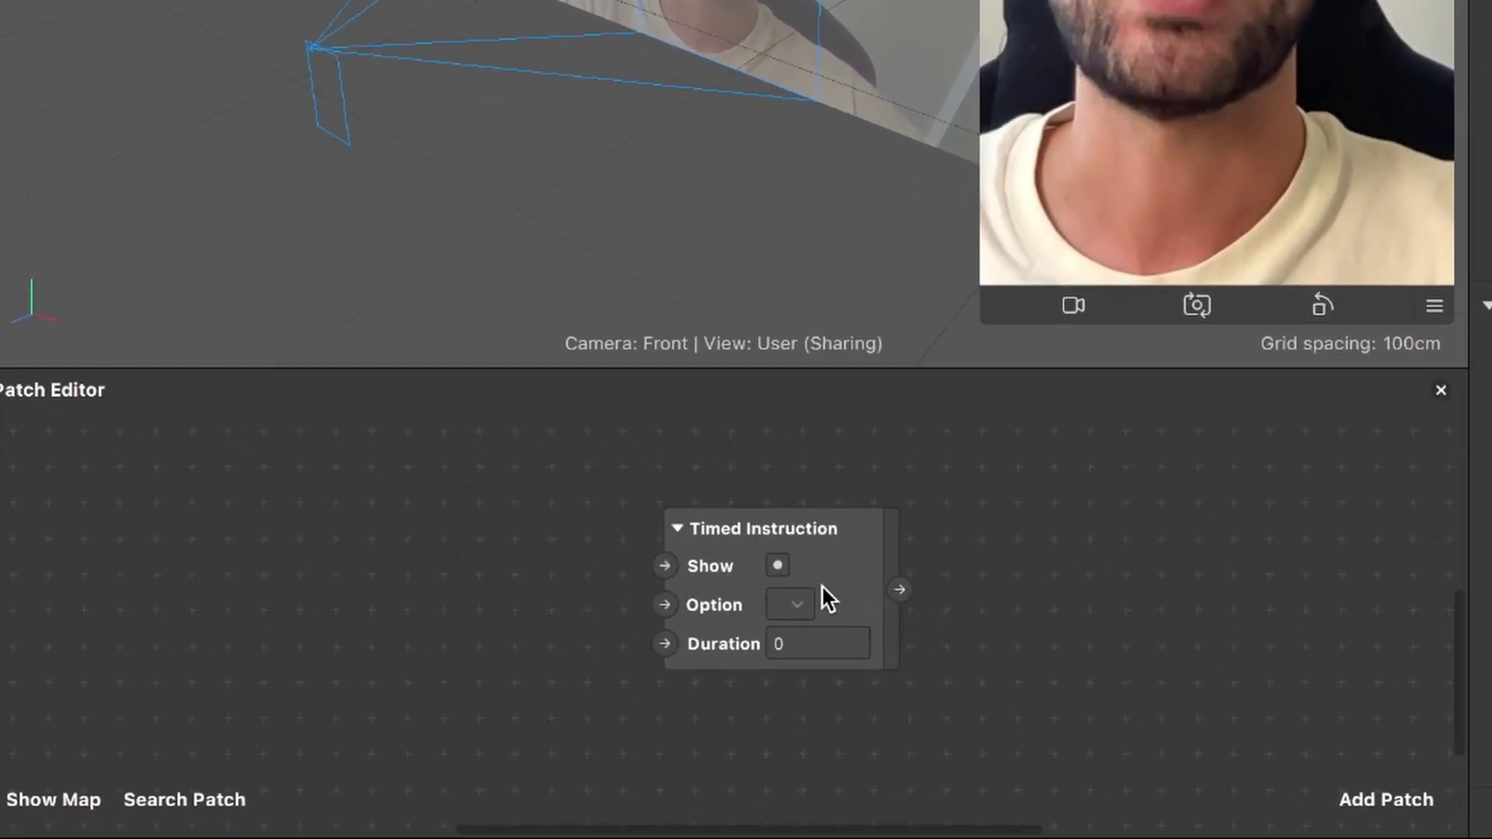
drag(792, 691, 835, 692)
drag(910, 575, 813, 553)
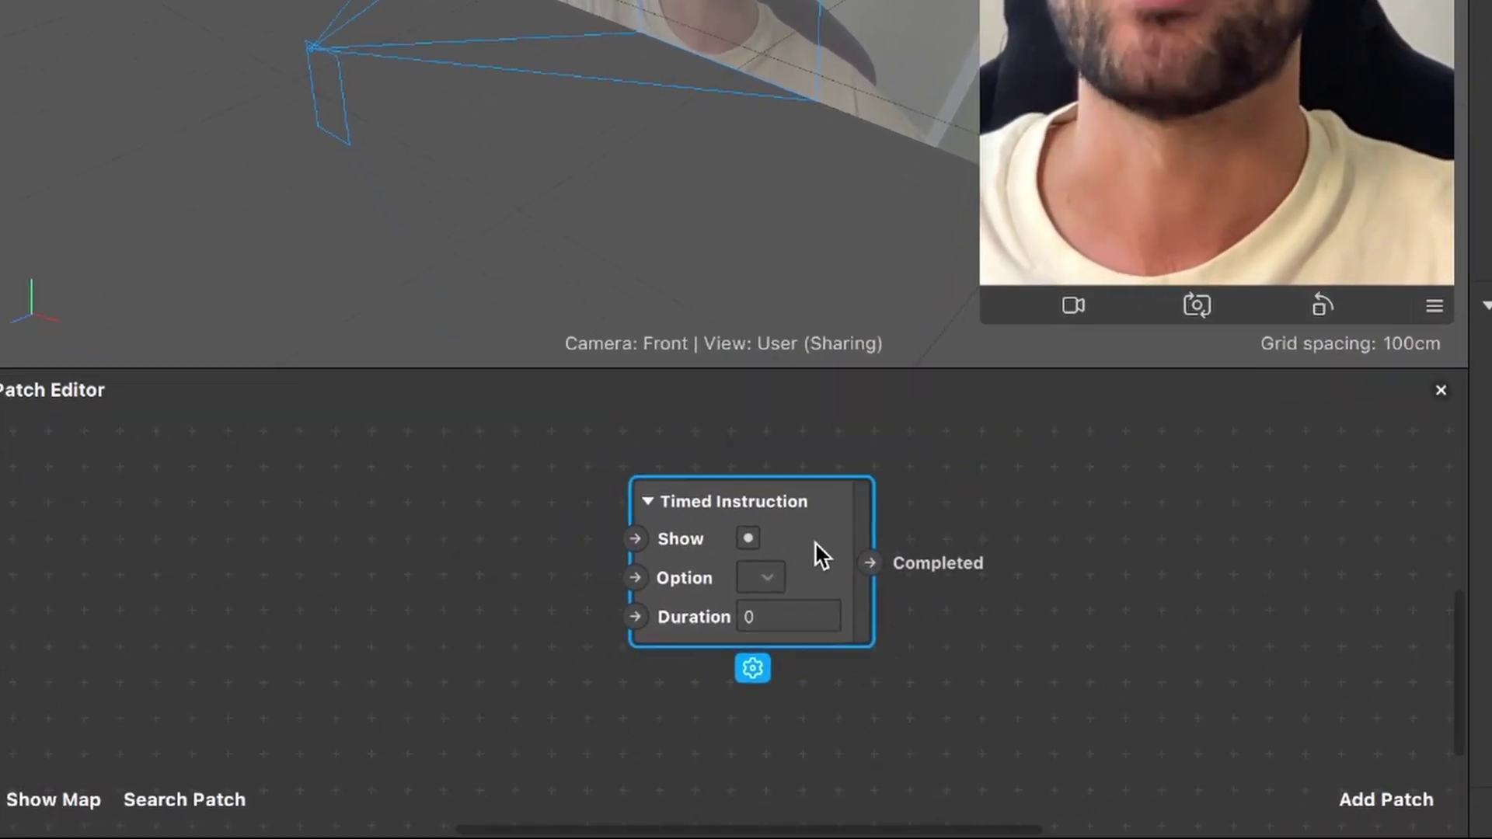
scroll(483, 653, up, 5)
scroll(480, 649, down, 5)
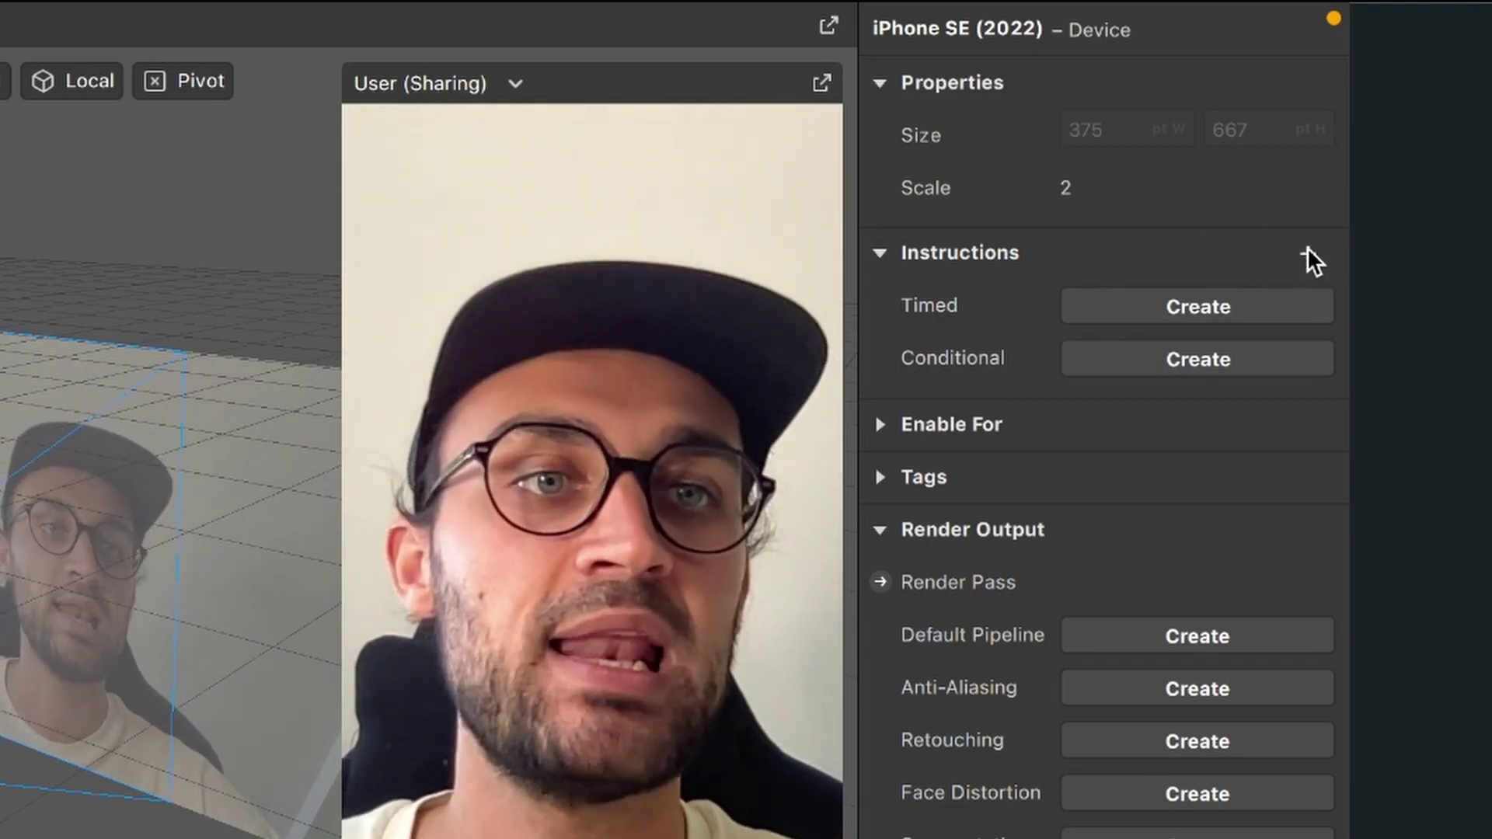
Insert the 'Choose an option' instruction from the picker and dismiss the capability banner
click(1309, 253)
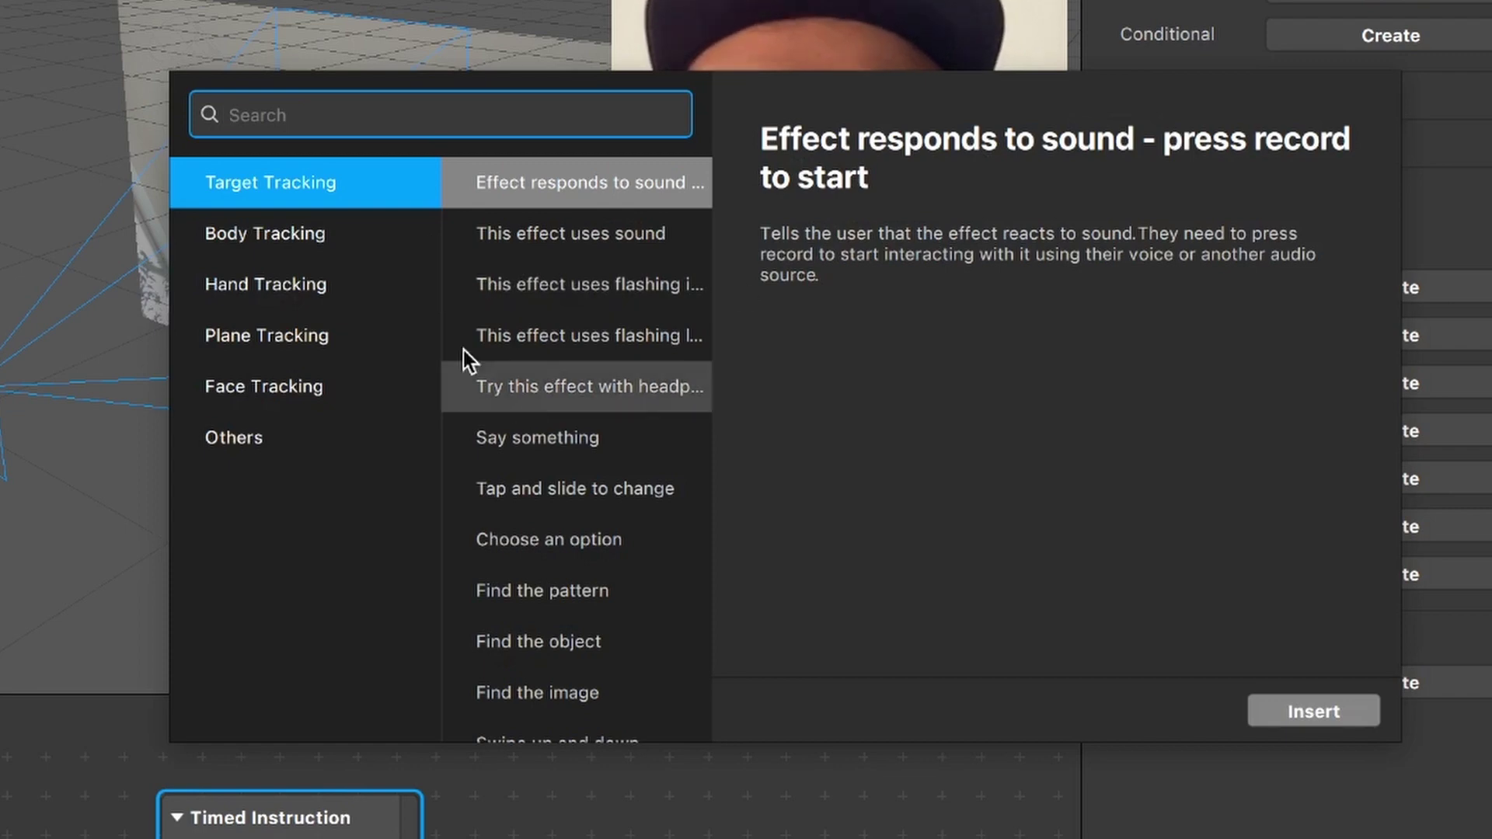
scroll(574, 483, down, 5)
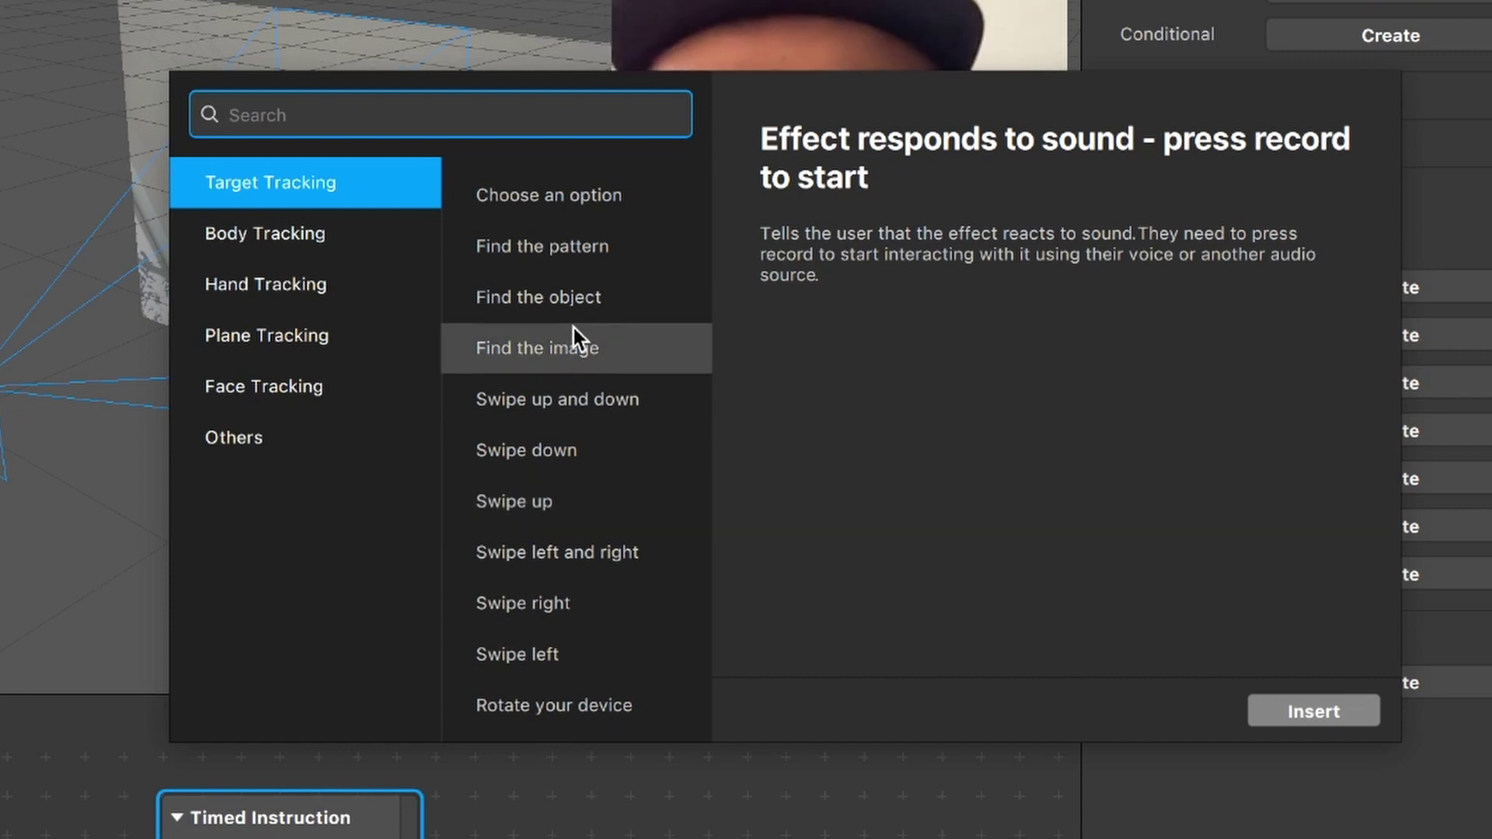
scroll(572, 303, up, 5)
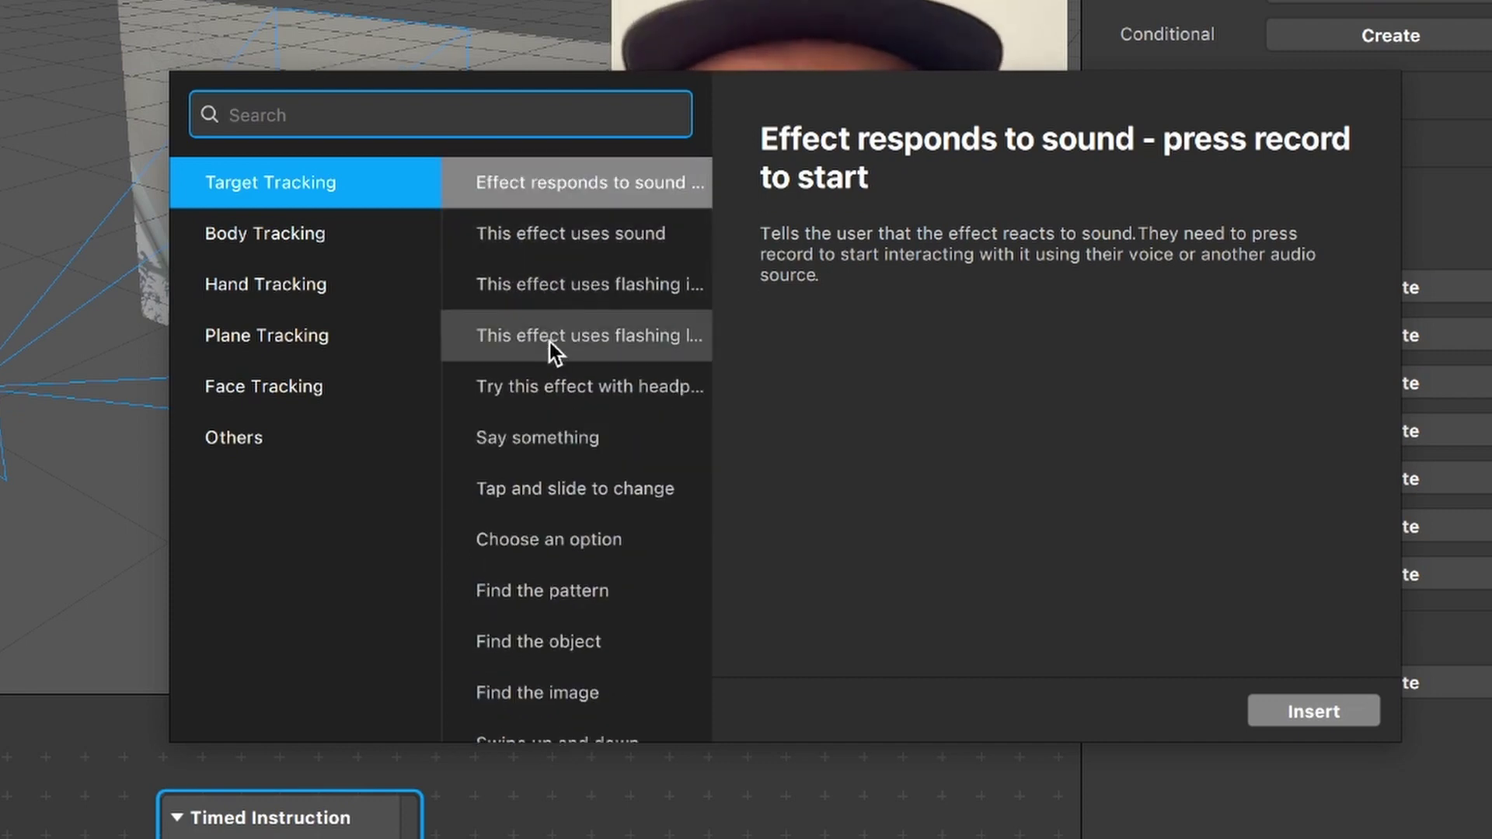
click(556, 544)
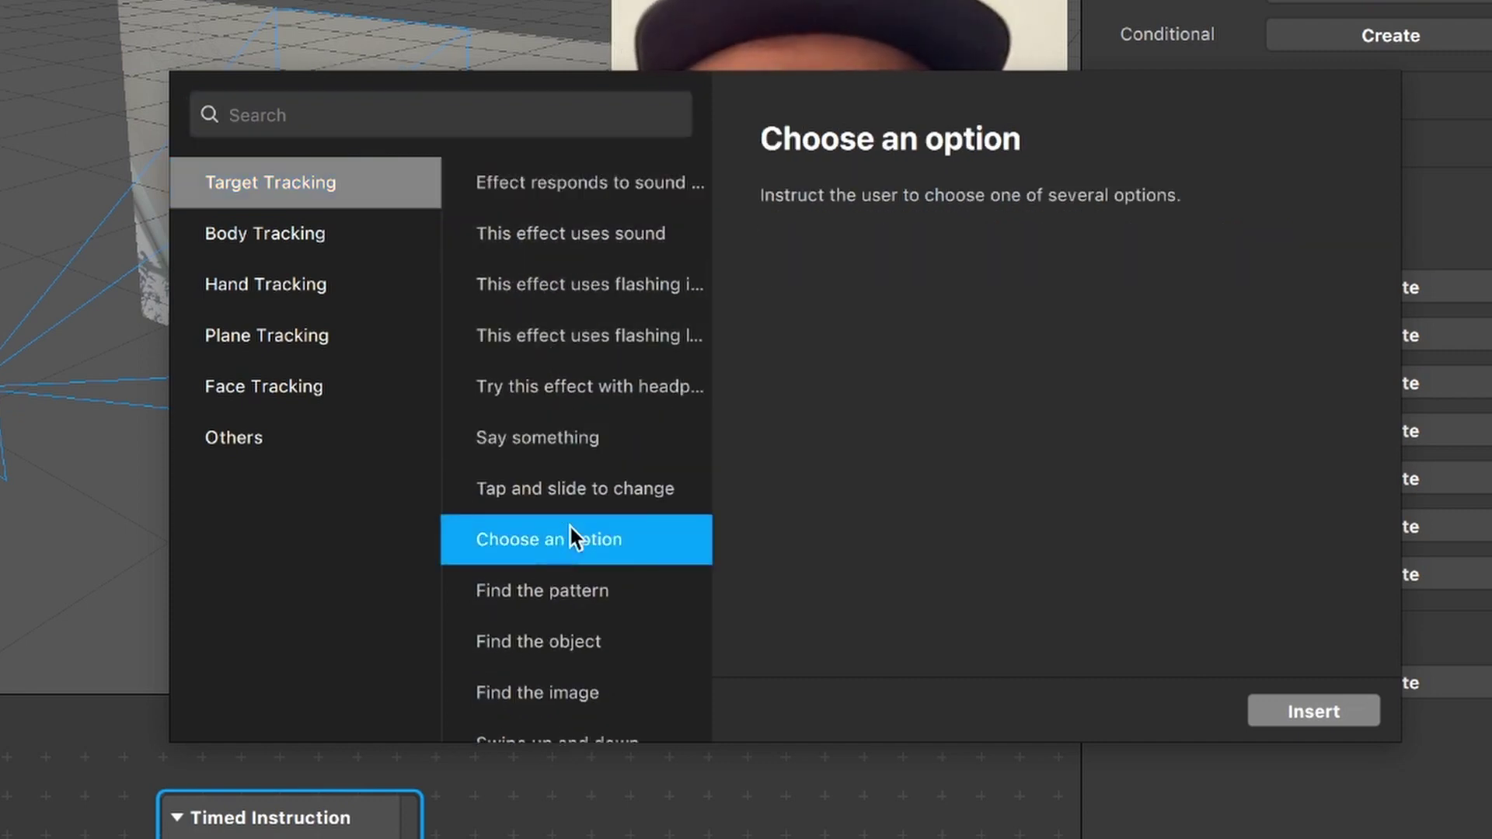
scroll(625, 573, down, 1)
scroll(628, 578, down, 1)
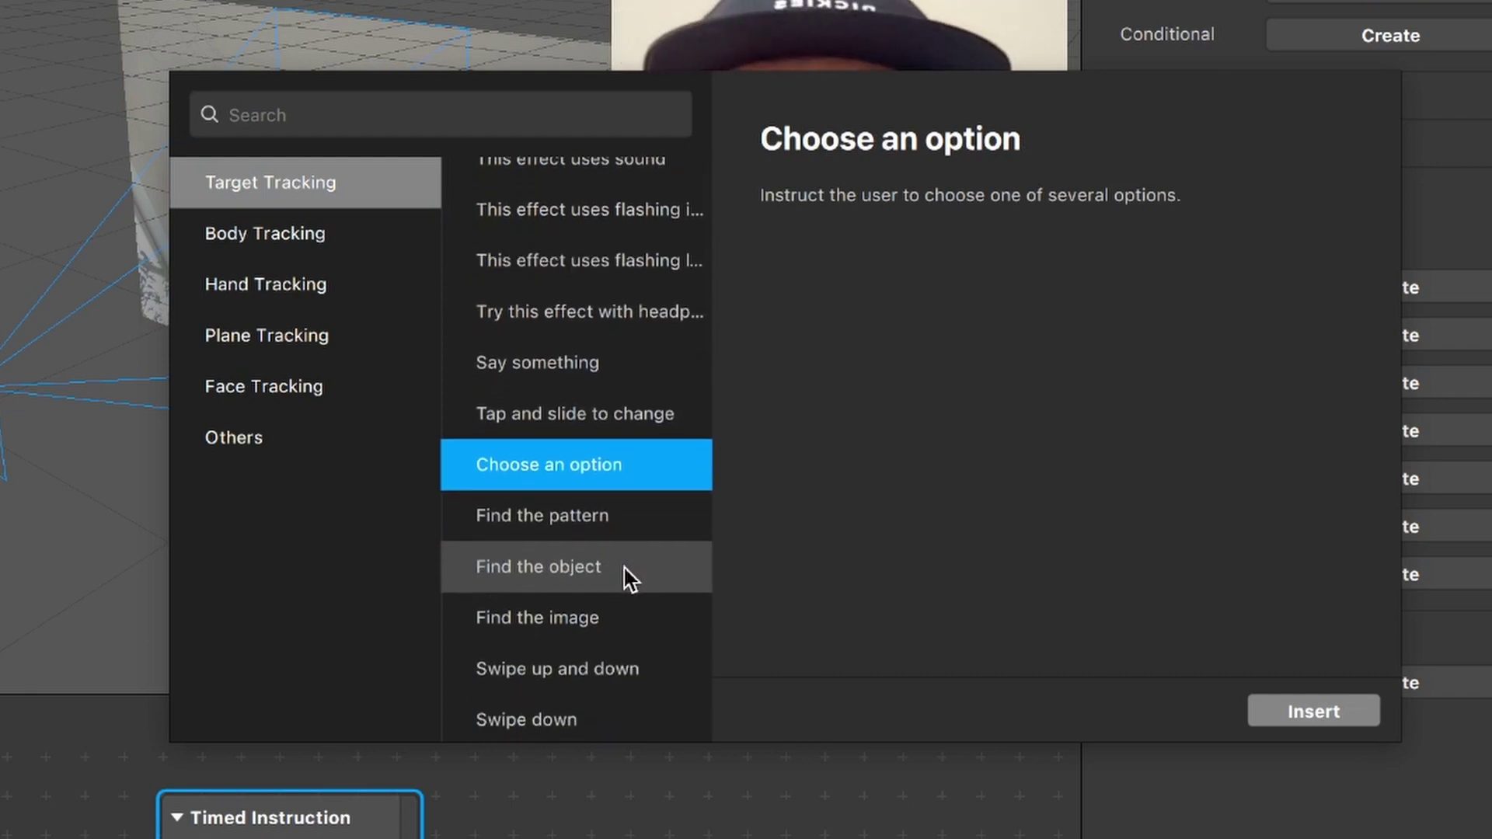
click(1298, 712)
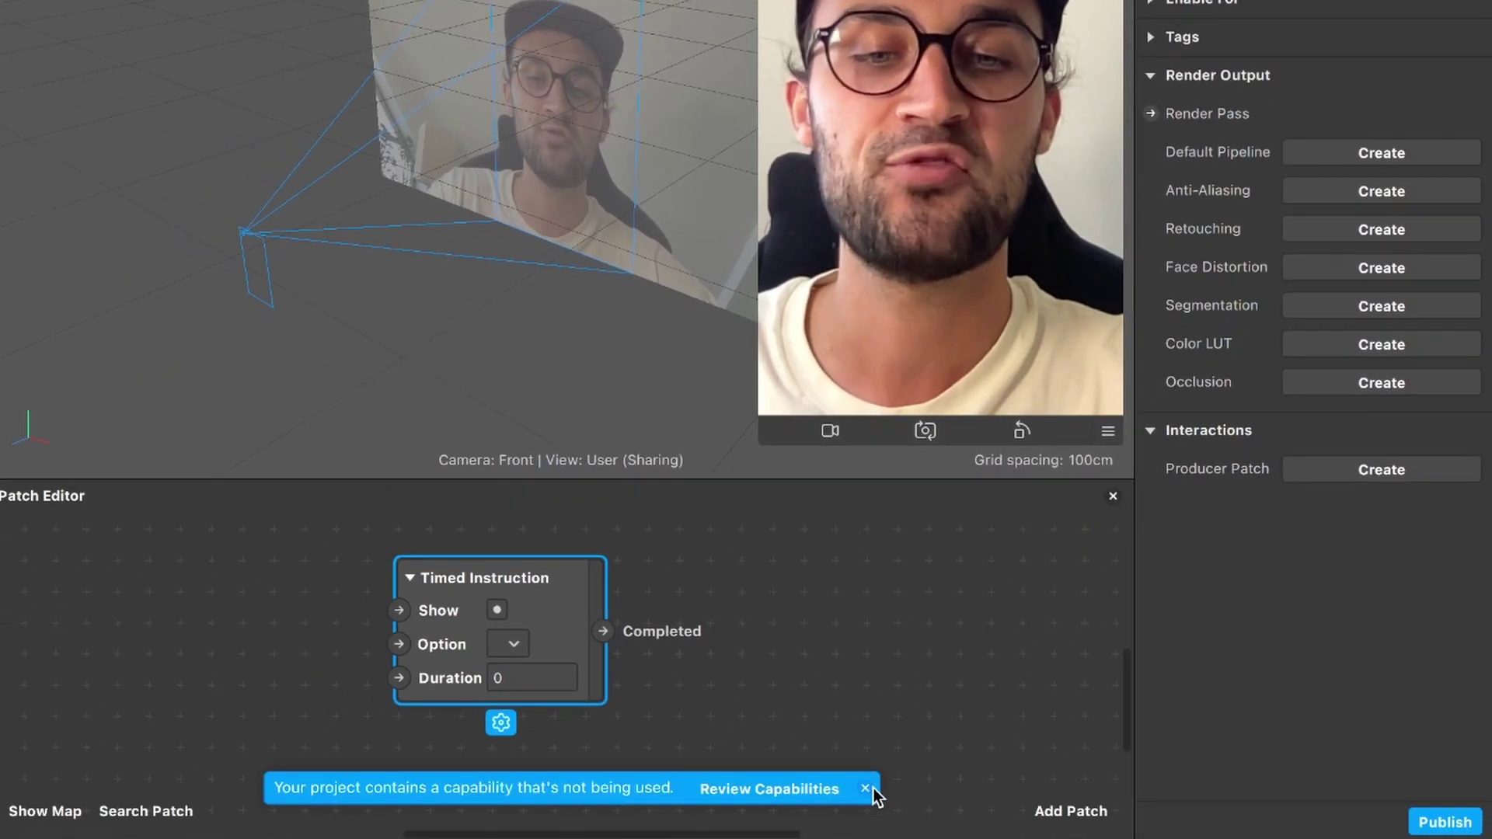
click(865, 788)
scroll(814, 682, left, 3)
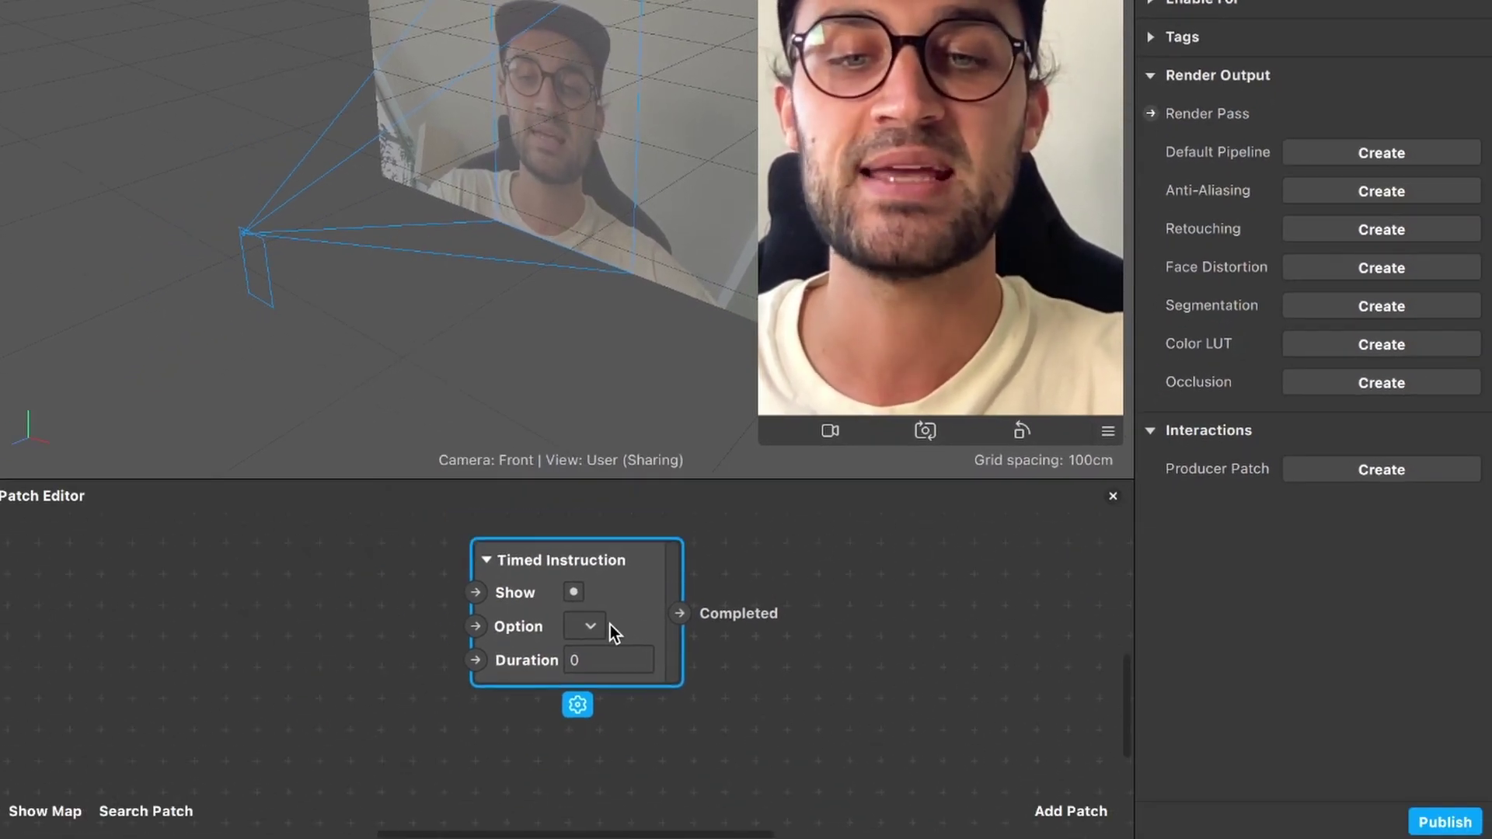
Set the Timed Instruction's Option to 'Choose an option' and nudge the patch right
click(619, 632)
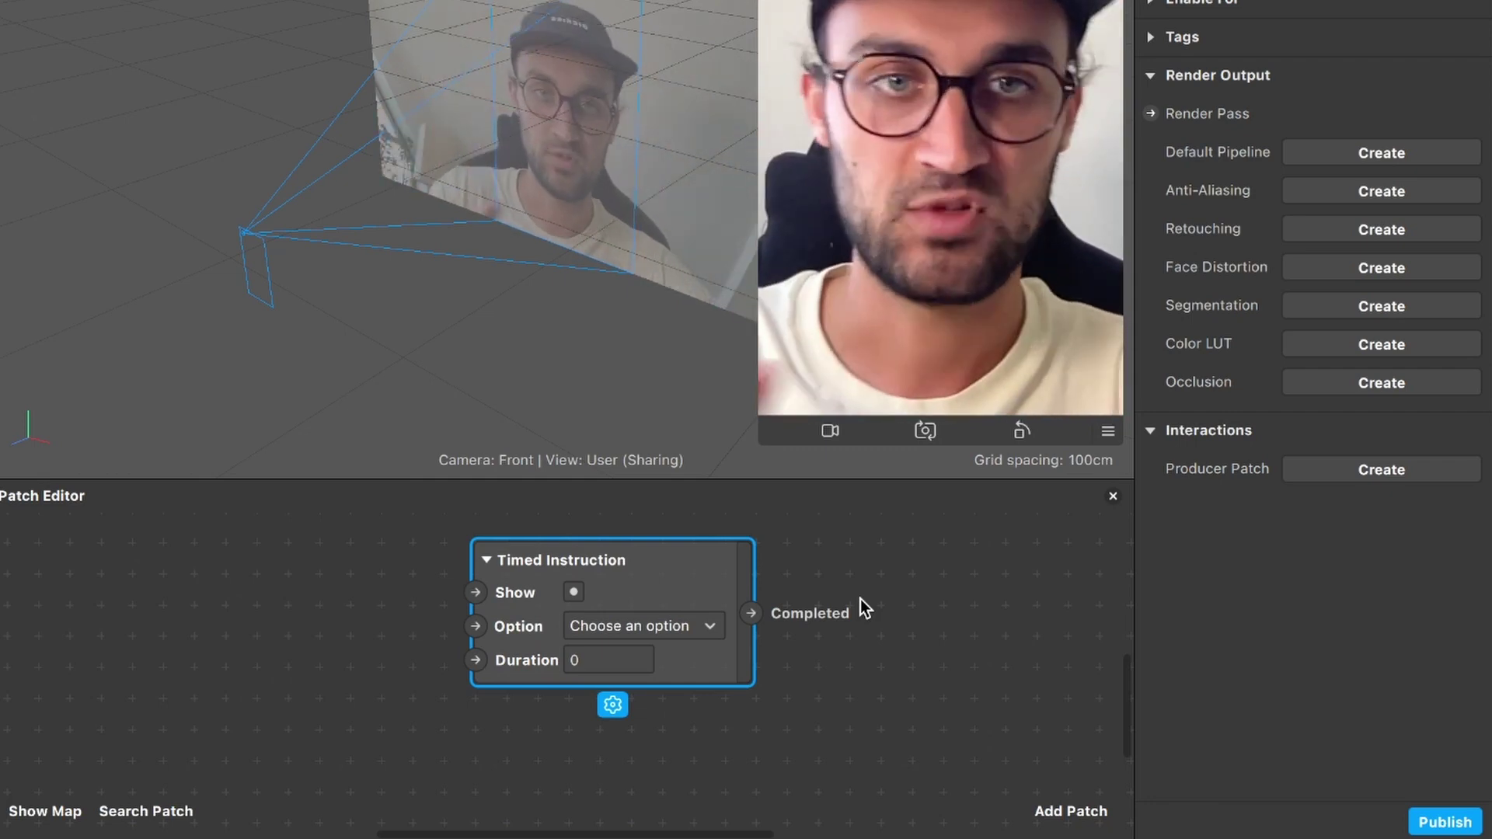
drag(723, 588, 753, 603)
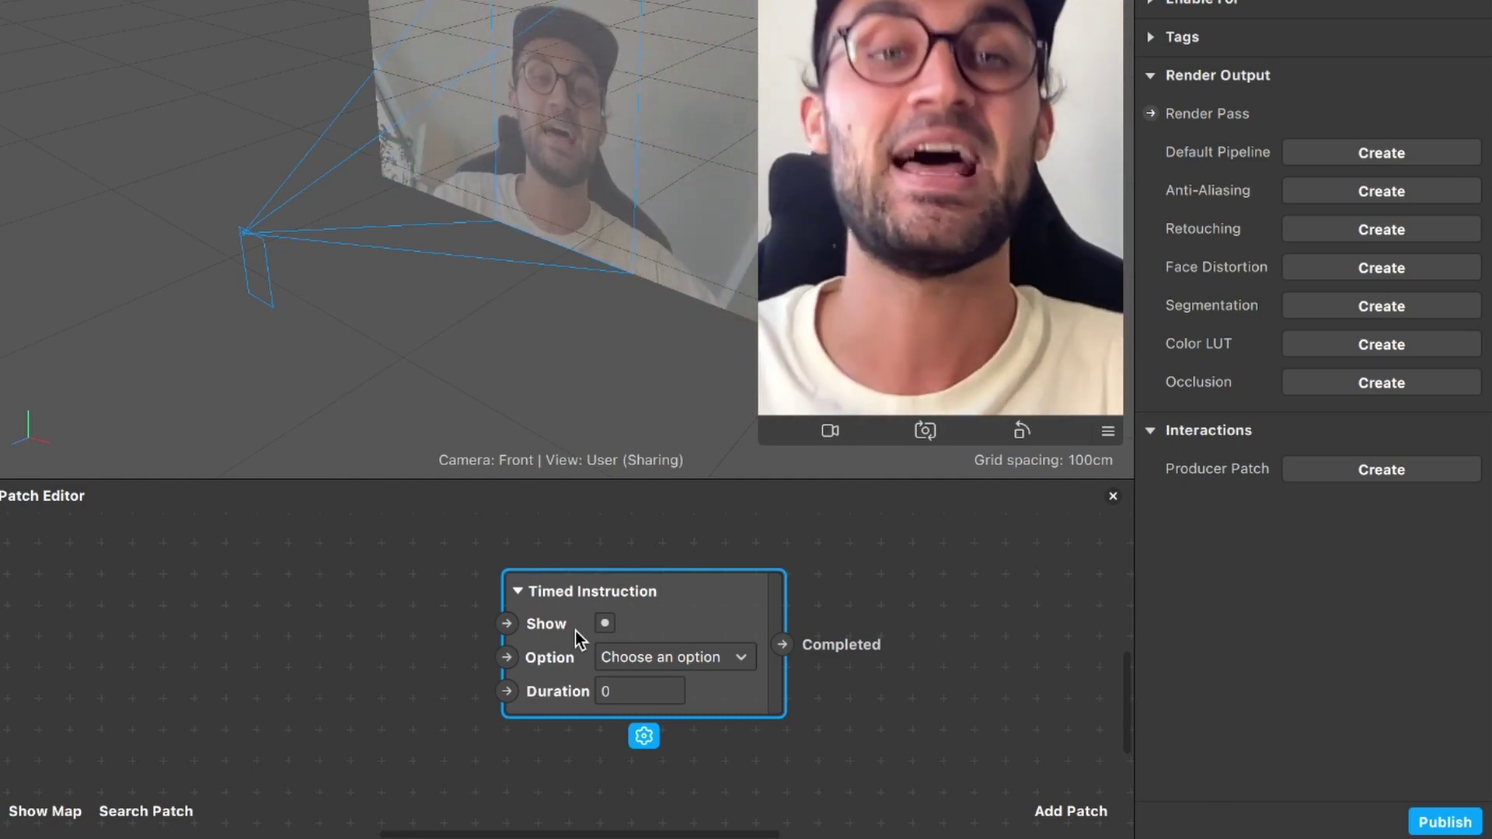
Add a Start patch left of the Timed Instruction and wire it into the Show input
click(1076, 802)
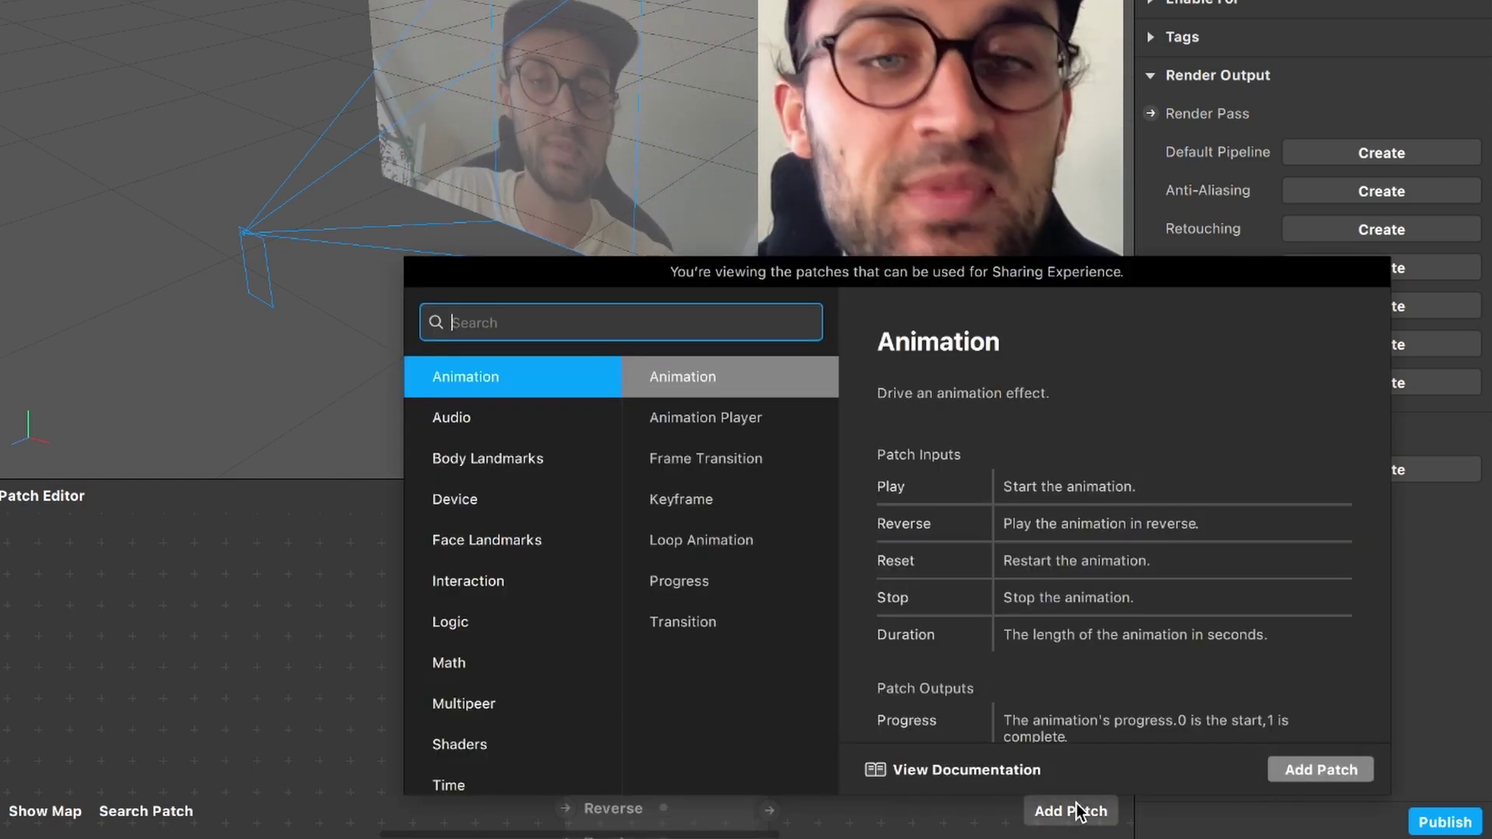
text(start)
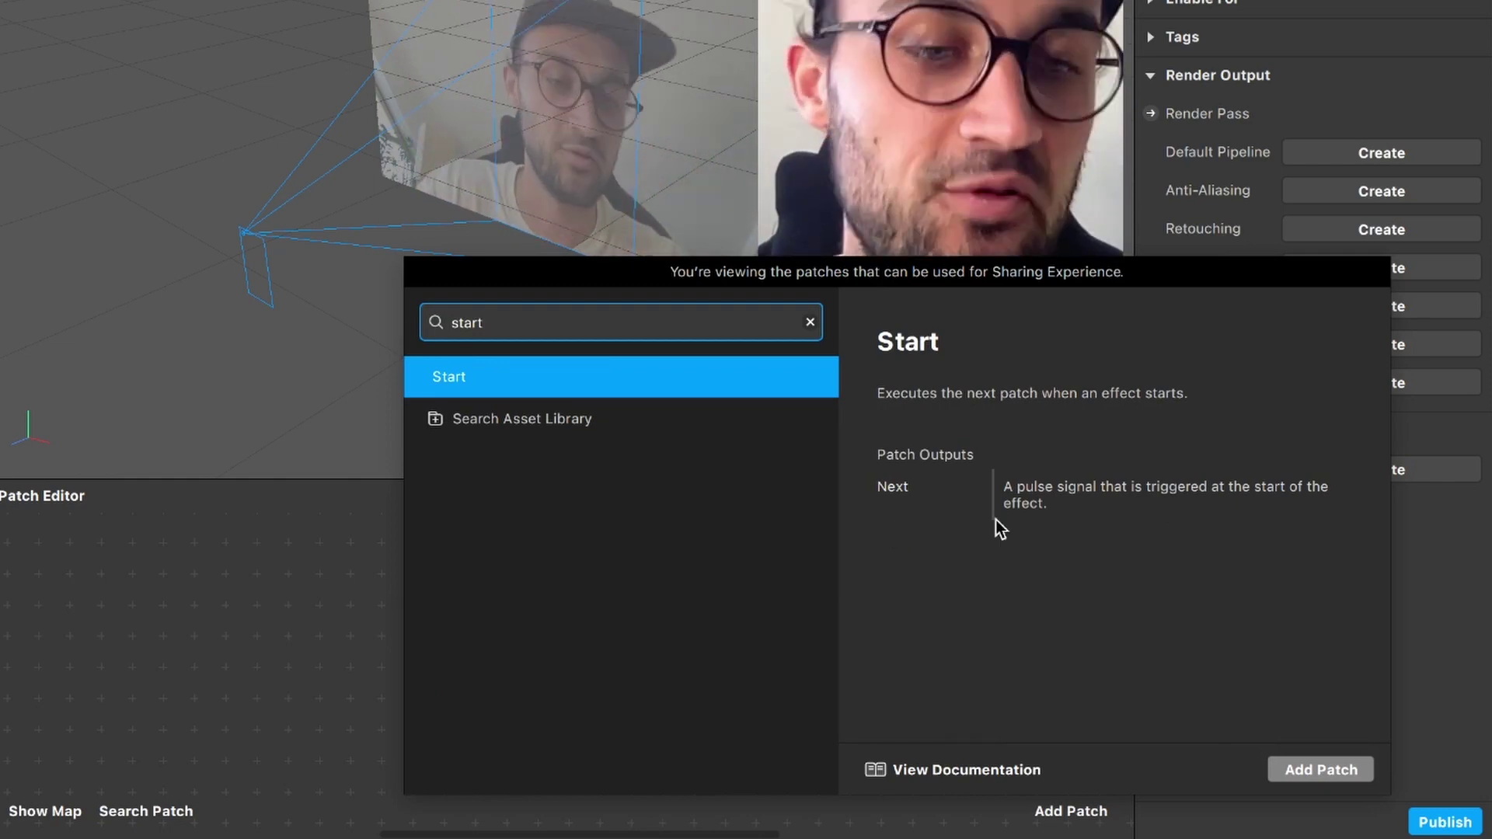
click(1321, 770)
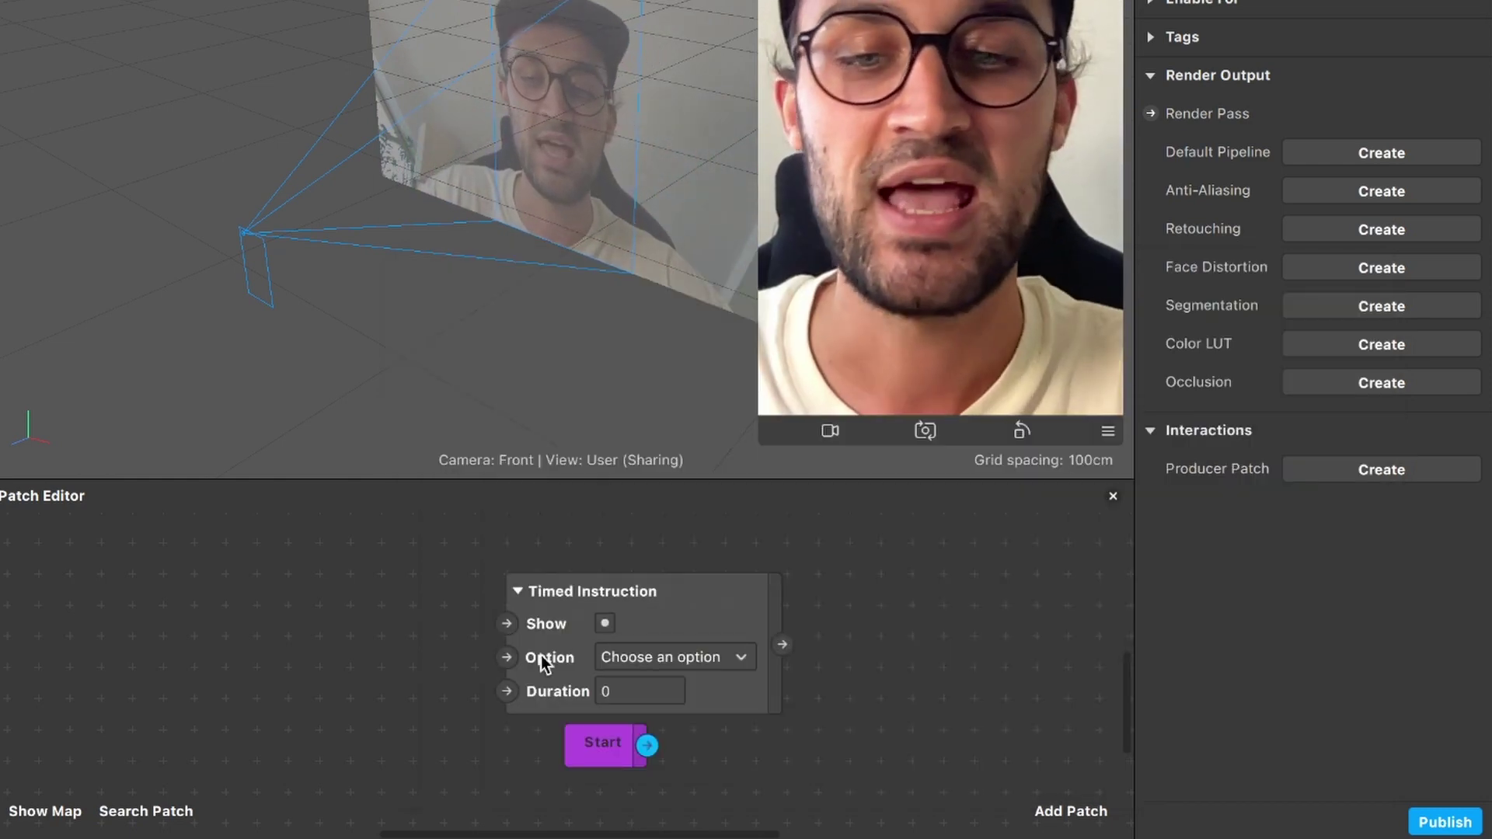
drag(303, 734, 320, 565)
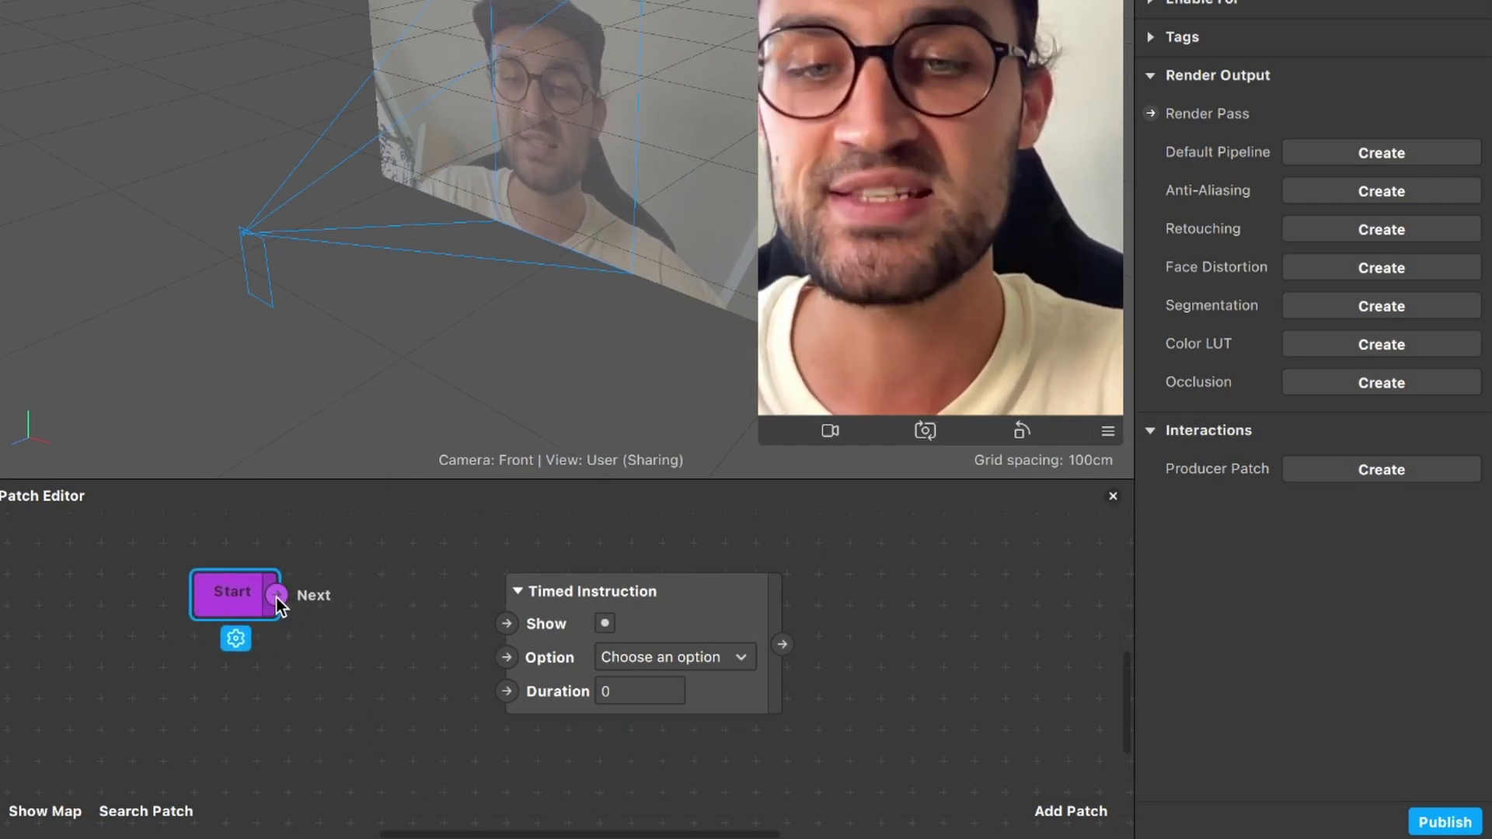
drag(320, 610, 506, 622)
click(683, 631)
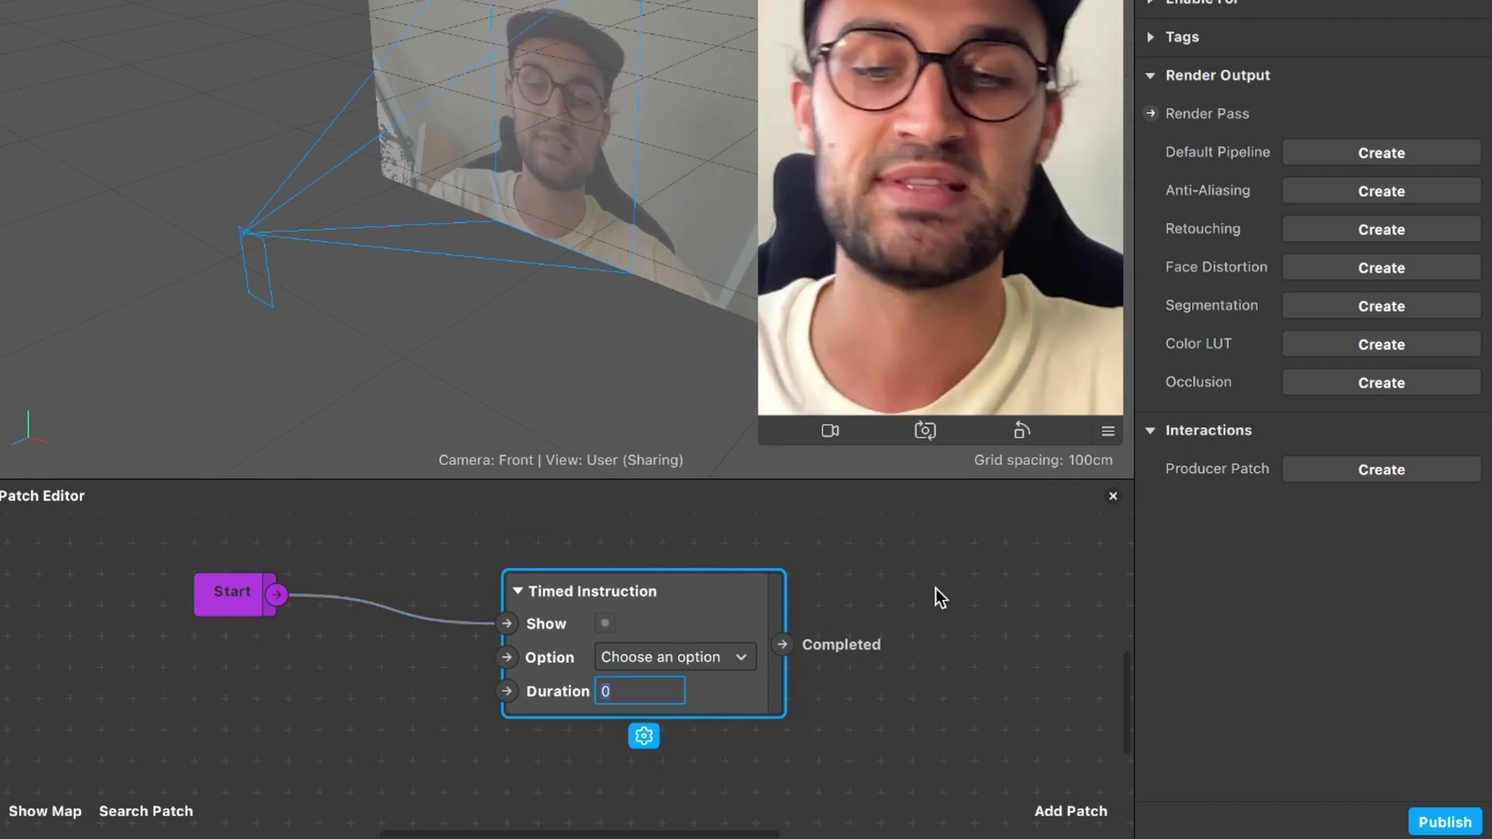
Set the Timed Instruction's Duration to 5 and deselect the patch
click(935, 589)
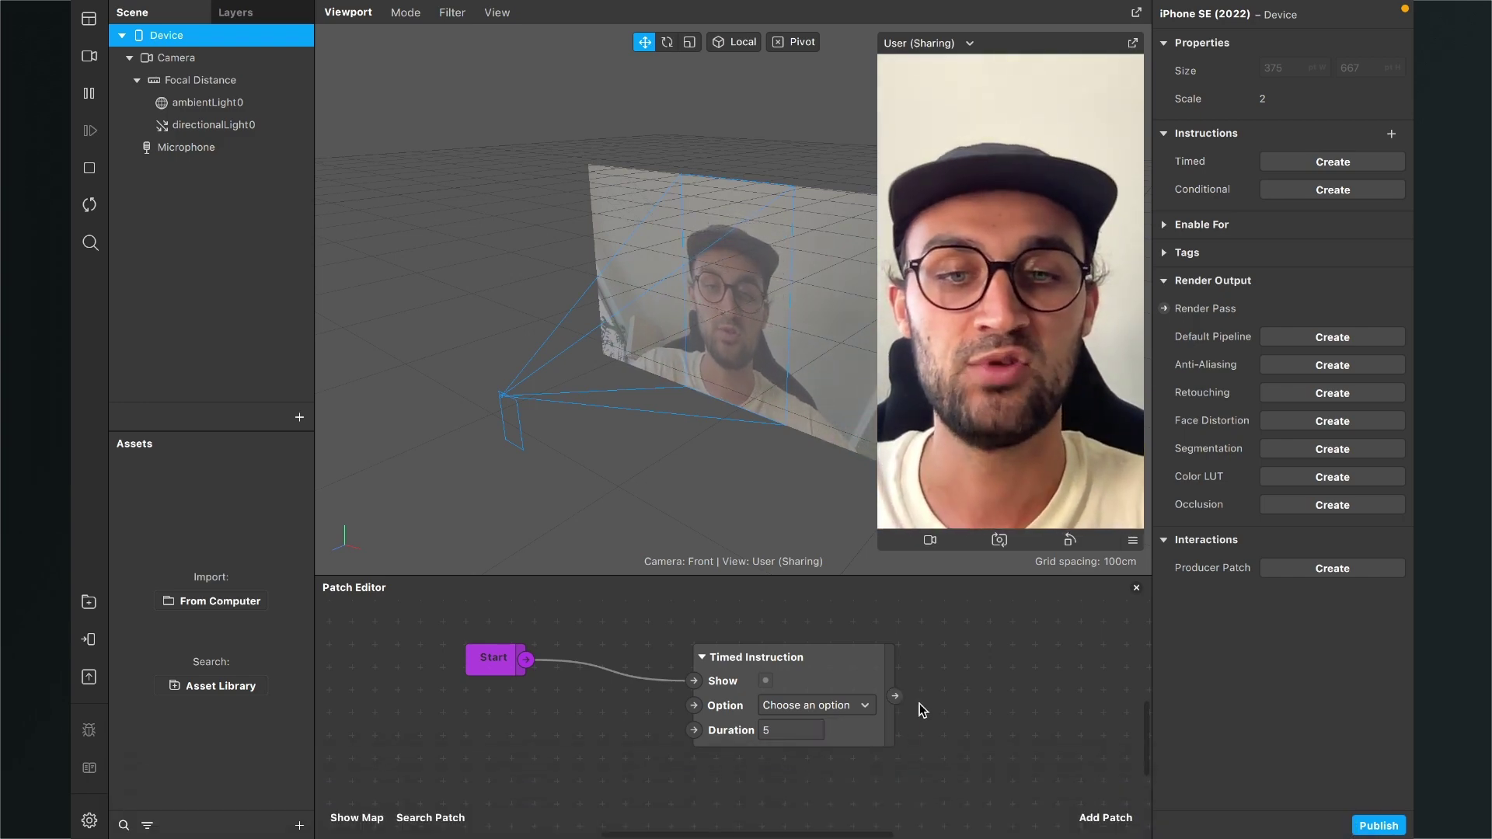
scroll(920, 704, right, 3)
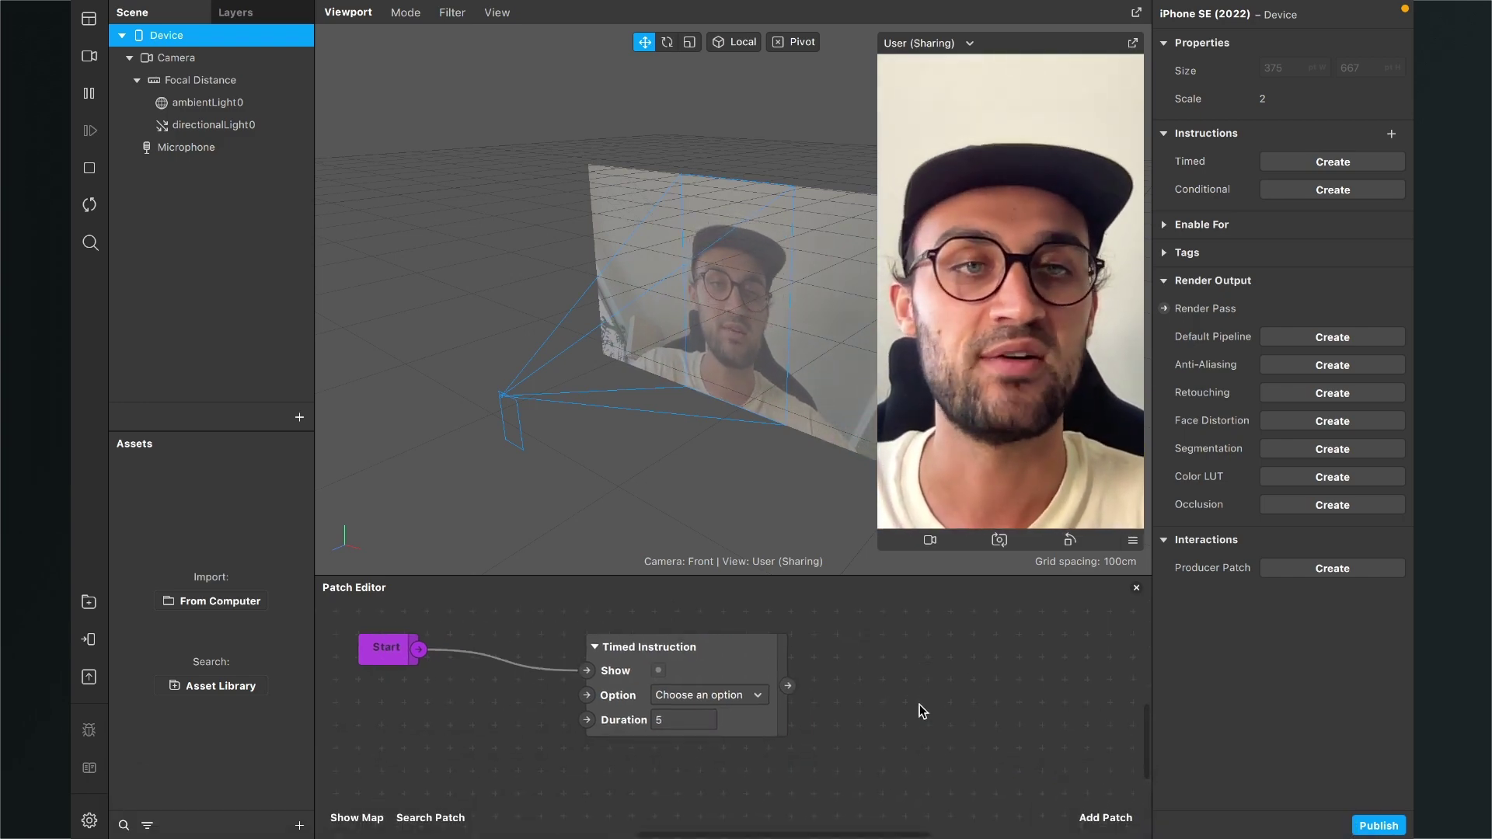
Create a second Timed Instruction patch, insert 'Find a face', and choose it as the Option
click(1316, 166)
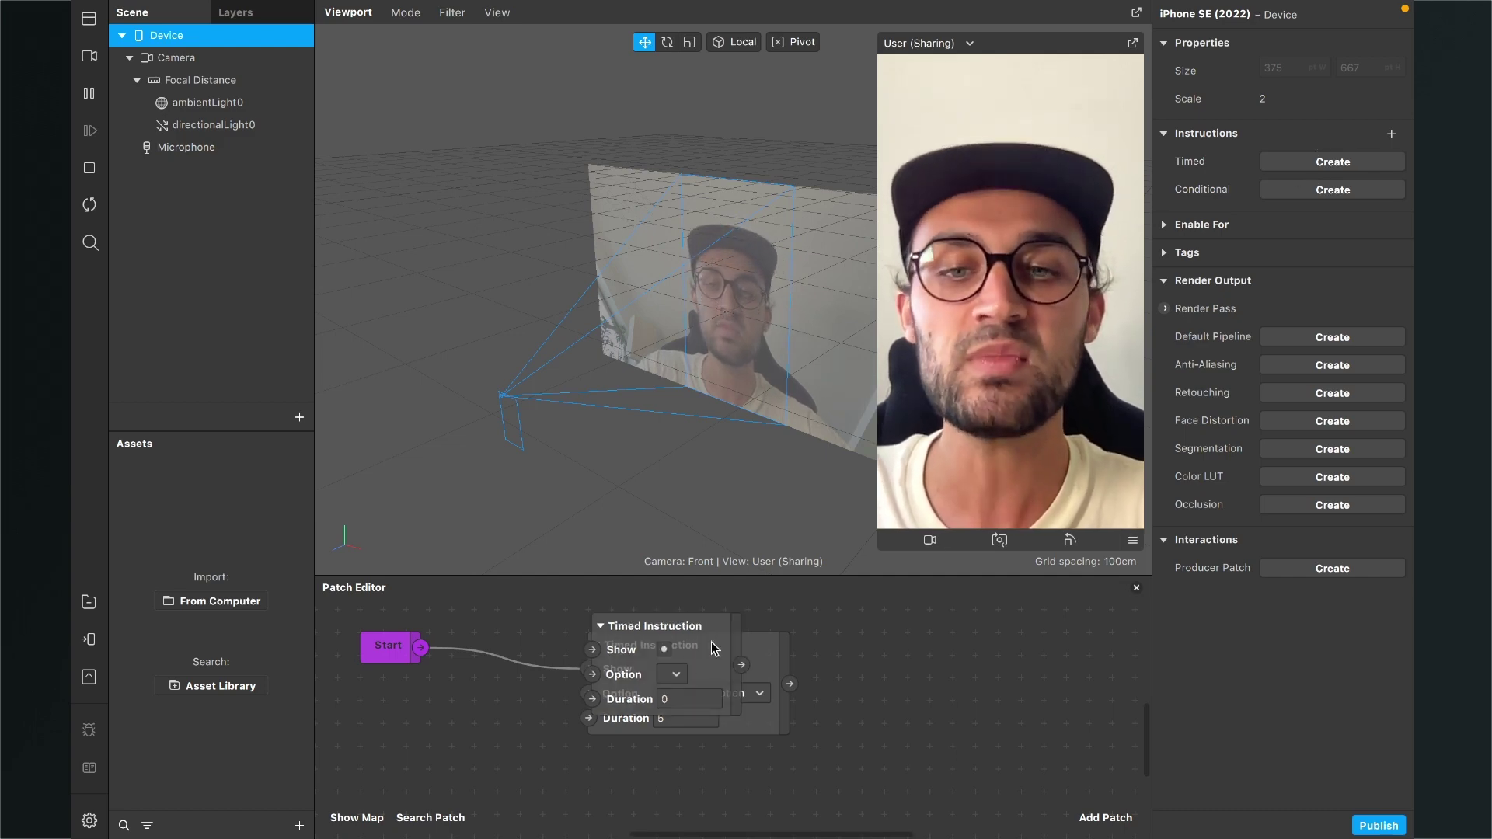
click(1034, 709)
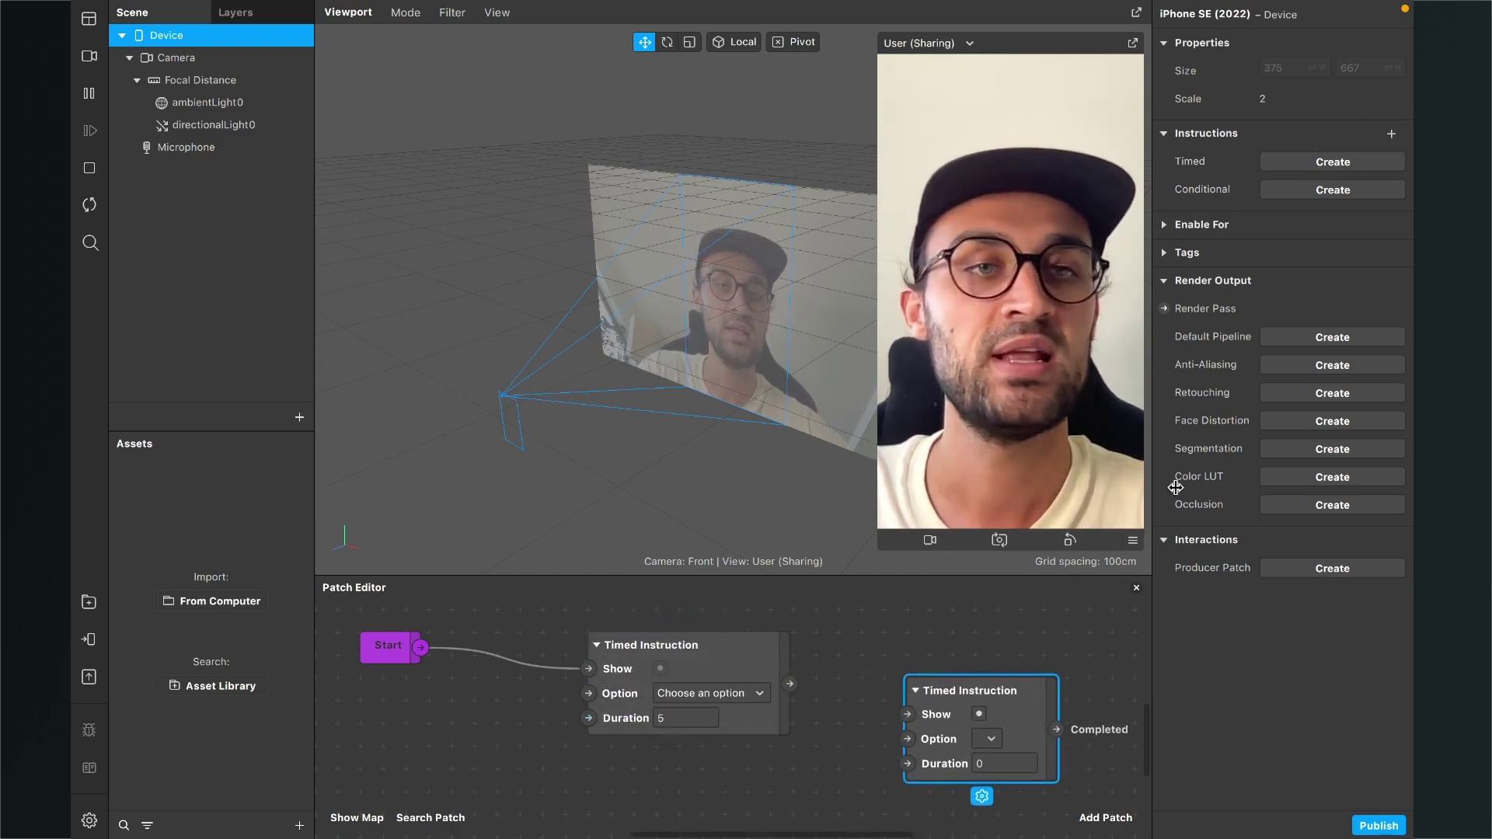
click(1391, 136)
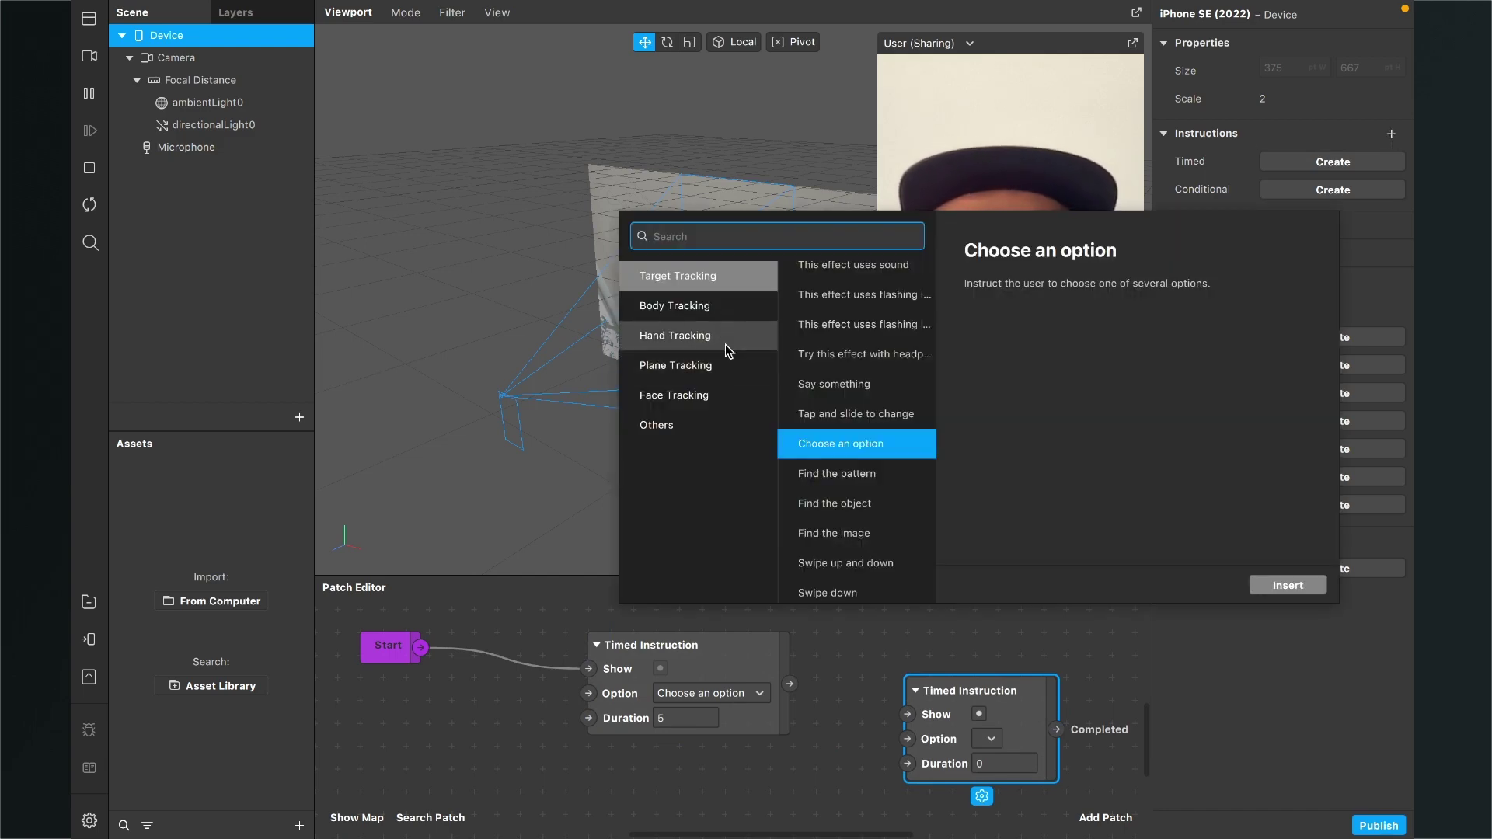
text(face)
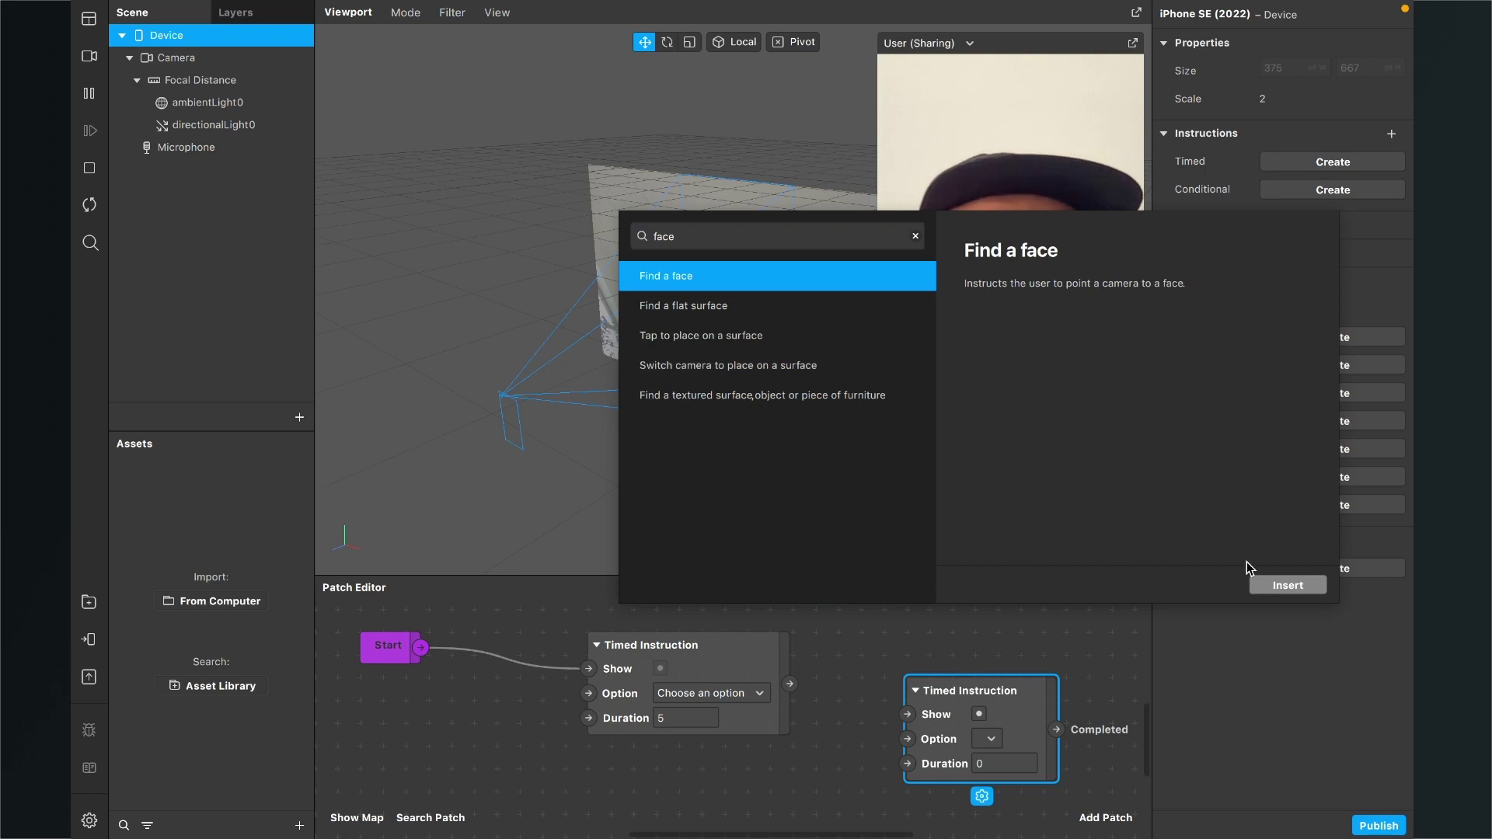
click(1262, 583)
scroll(995, 699, right, 2)
click(895, 698)
click(918, 722)
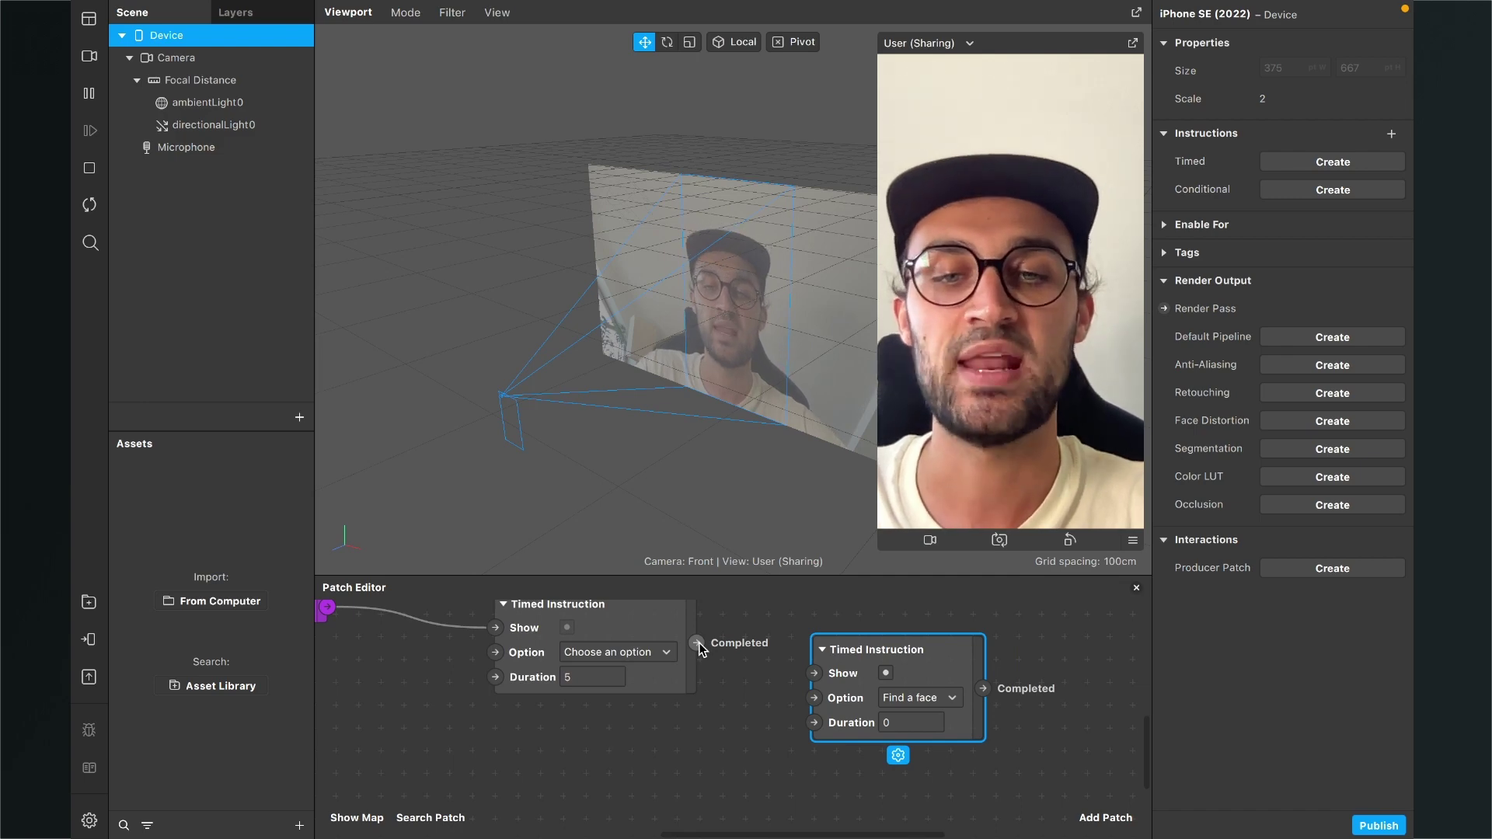
Wire the first patch's Completed output to the second's Show and set Duration 5
drag(699, 645, 814, 674)
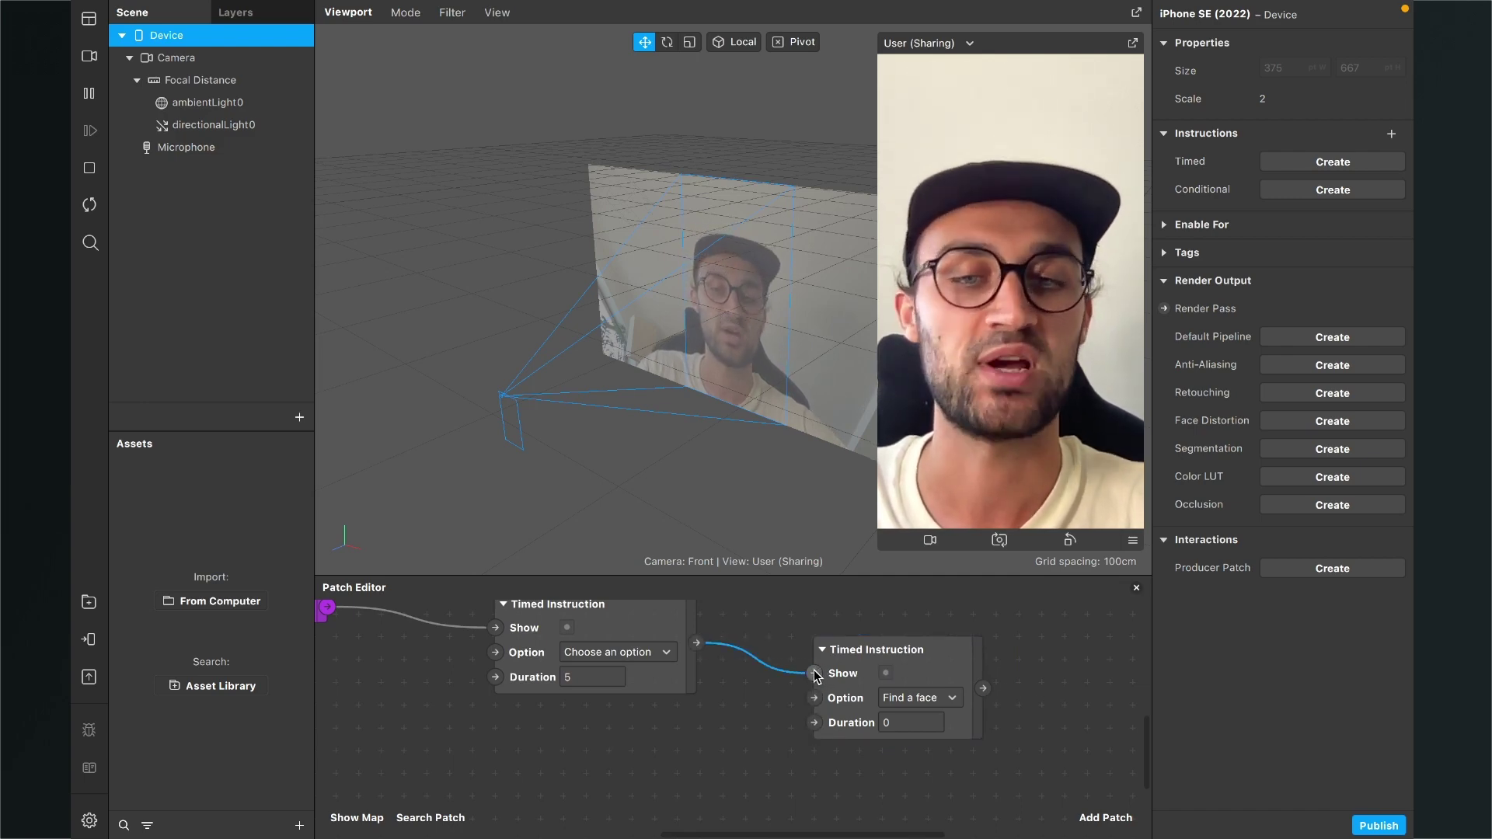
click(910, 718)
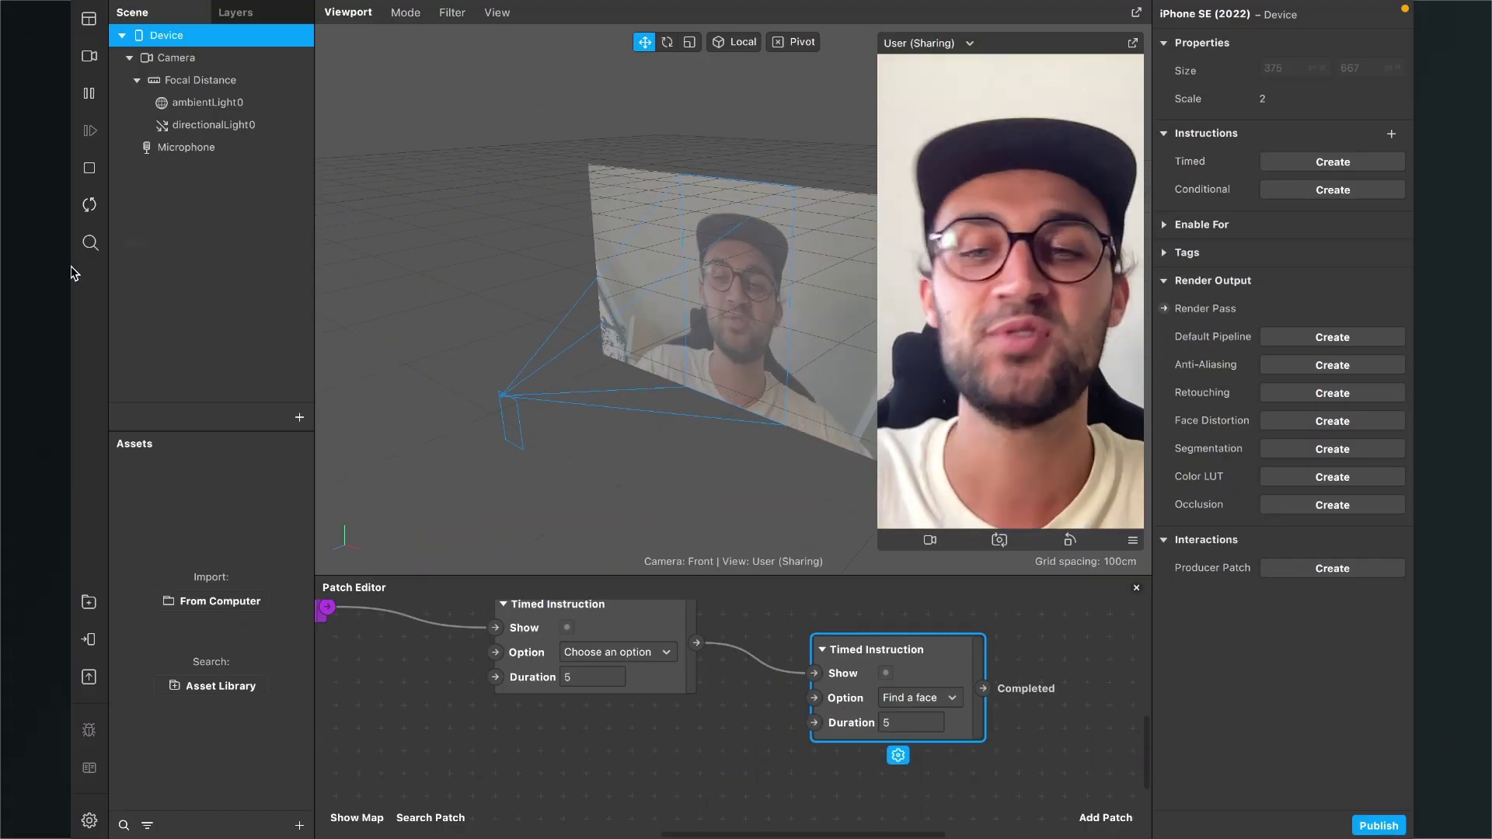
scroll(650, 707, down, 3)
click(649, 708)
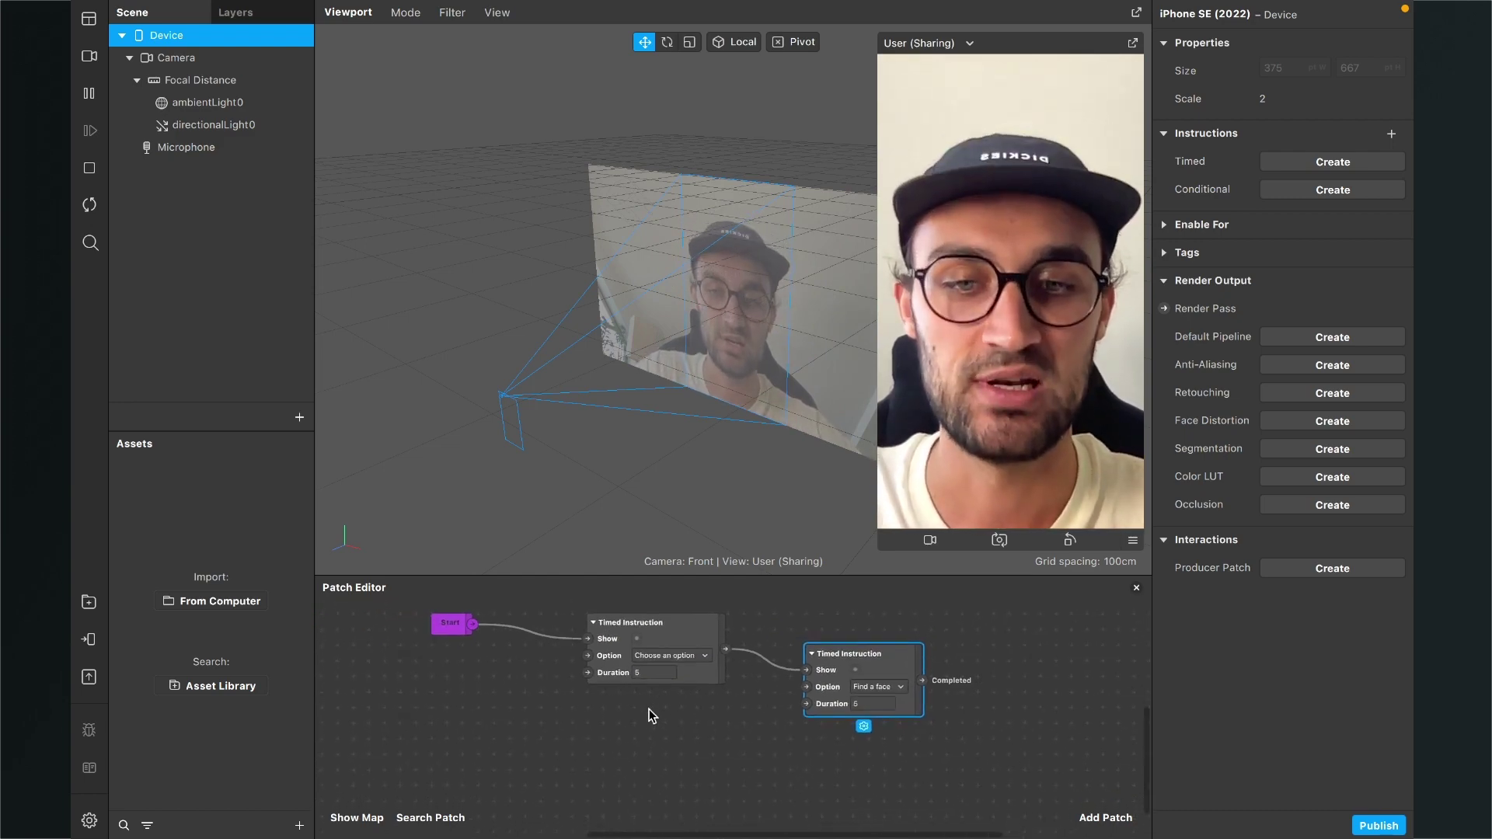
scroll(649, 709, left, 2)
Box-select the Start and both Timed Instruction patches and delete them
drag(1038, 763, 420, 614)
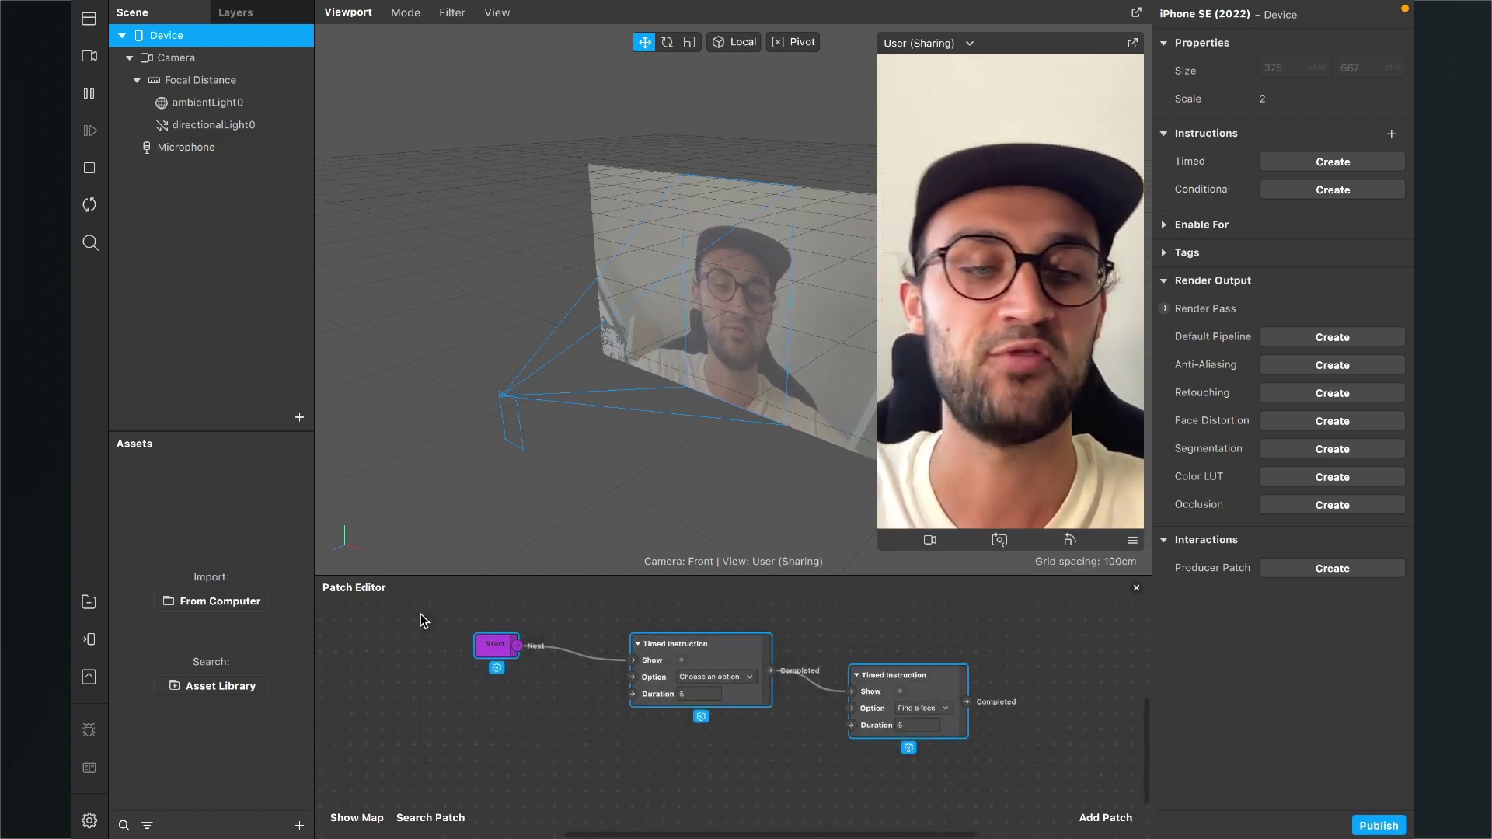
key(Delete)
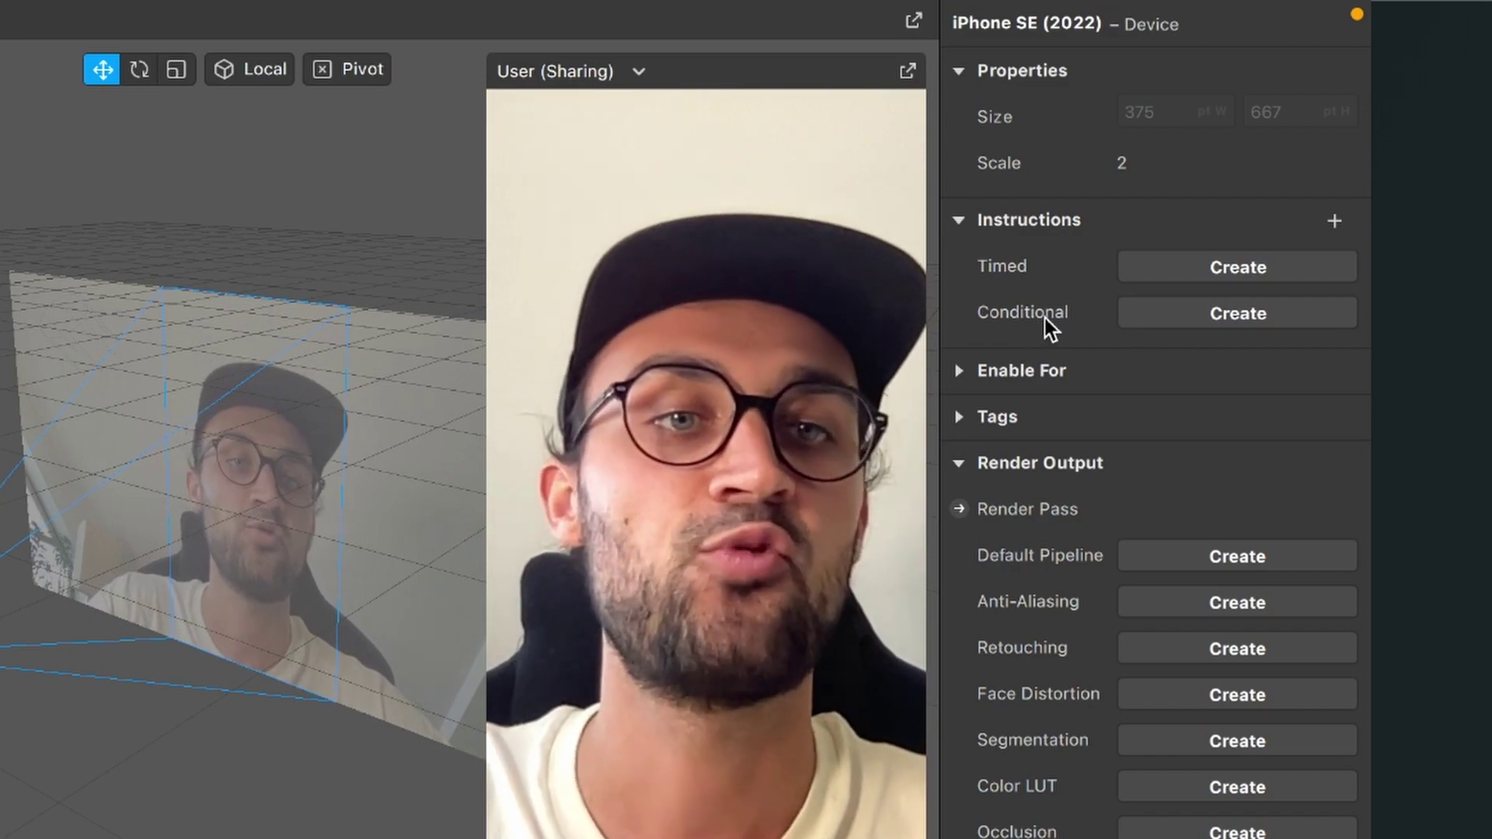
Create a Conditional Instruction patch from the Instructions section, then open the instruction picker
click(1139, 317)
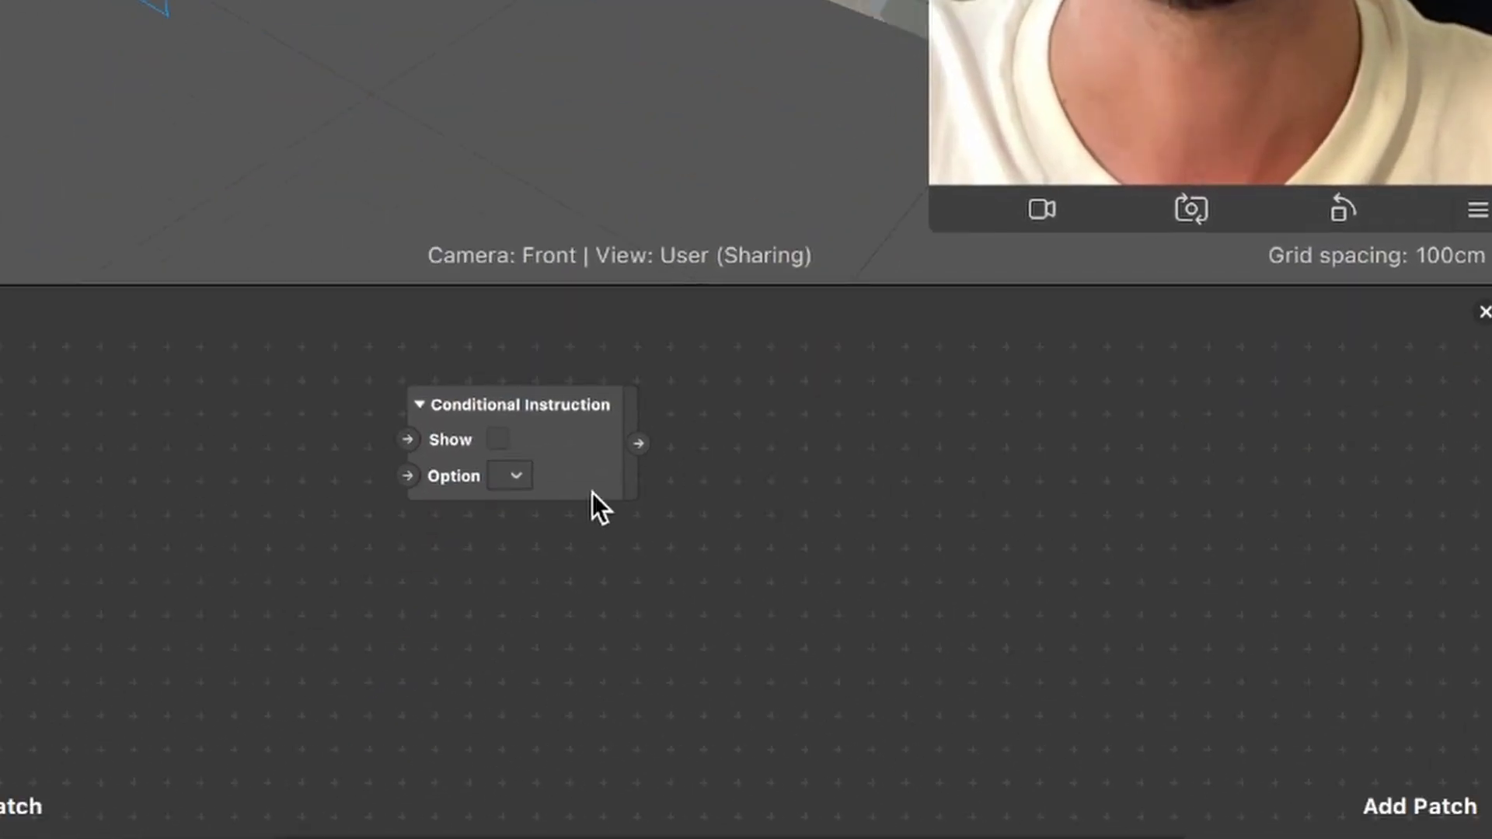
scroll(526, 618, up, 5)
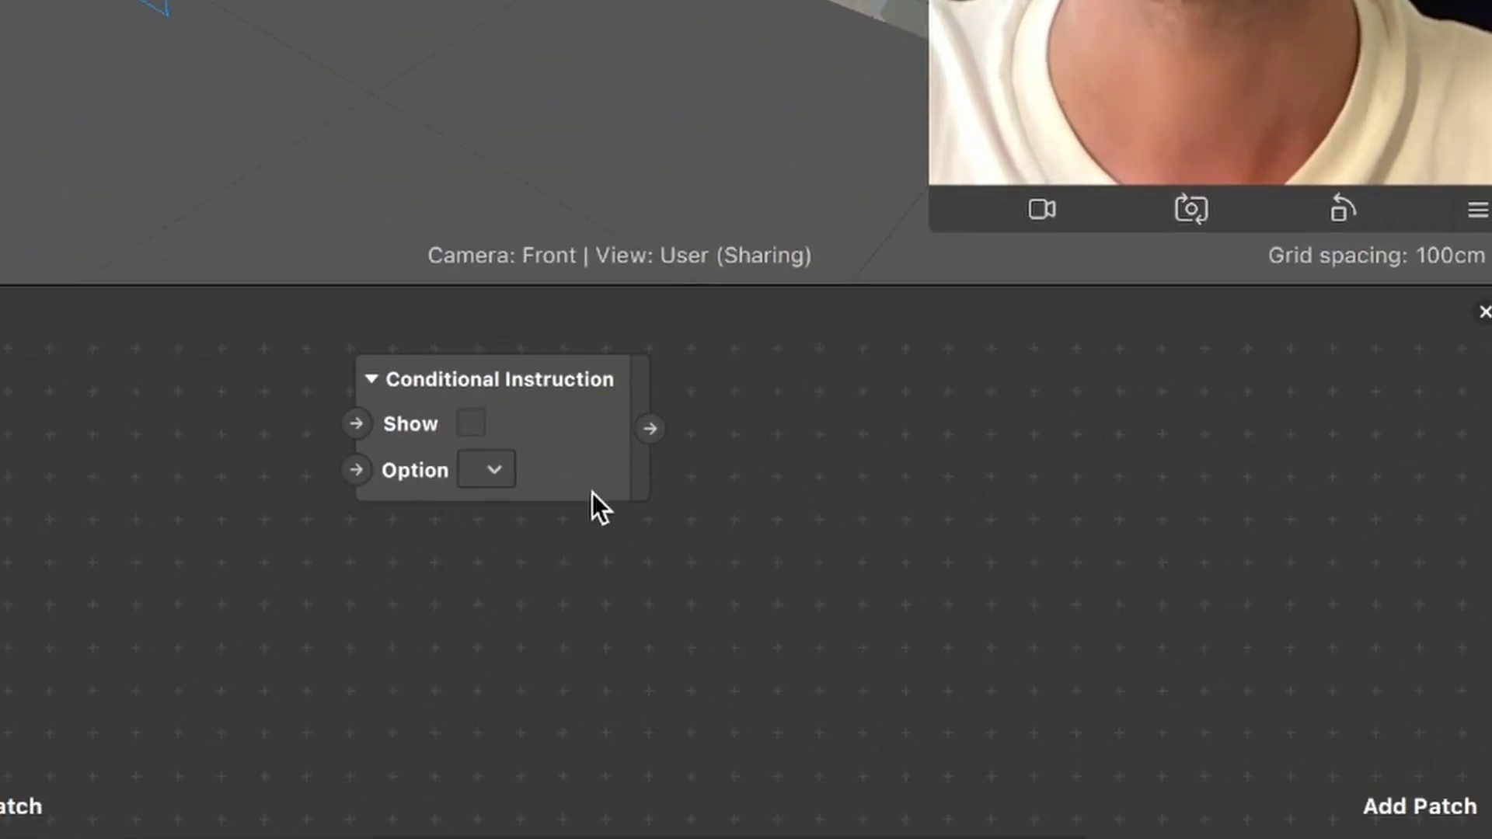
scroll(592, 494, down, 1)
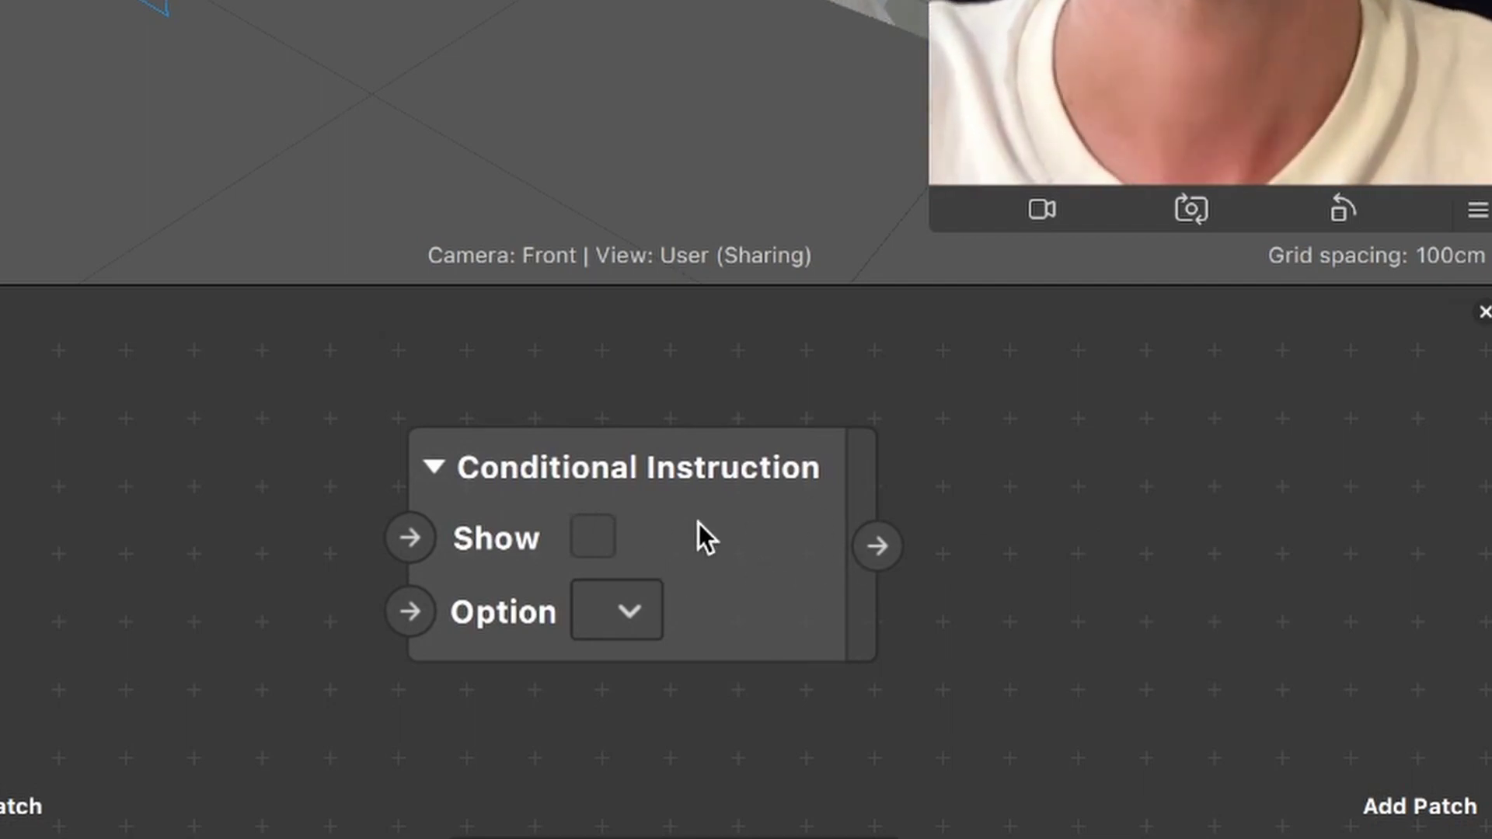
click(676, 576)
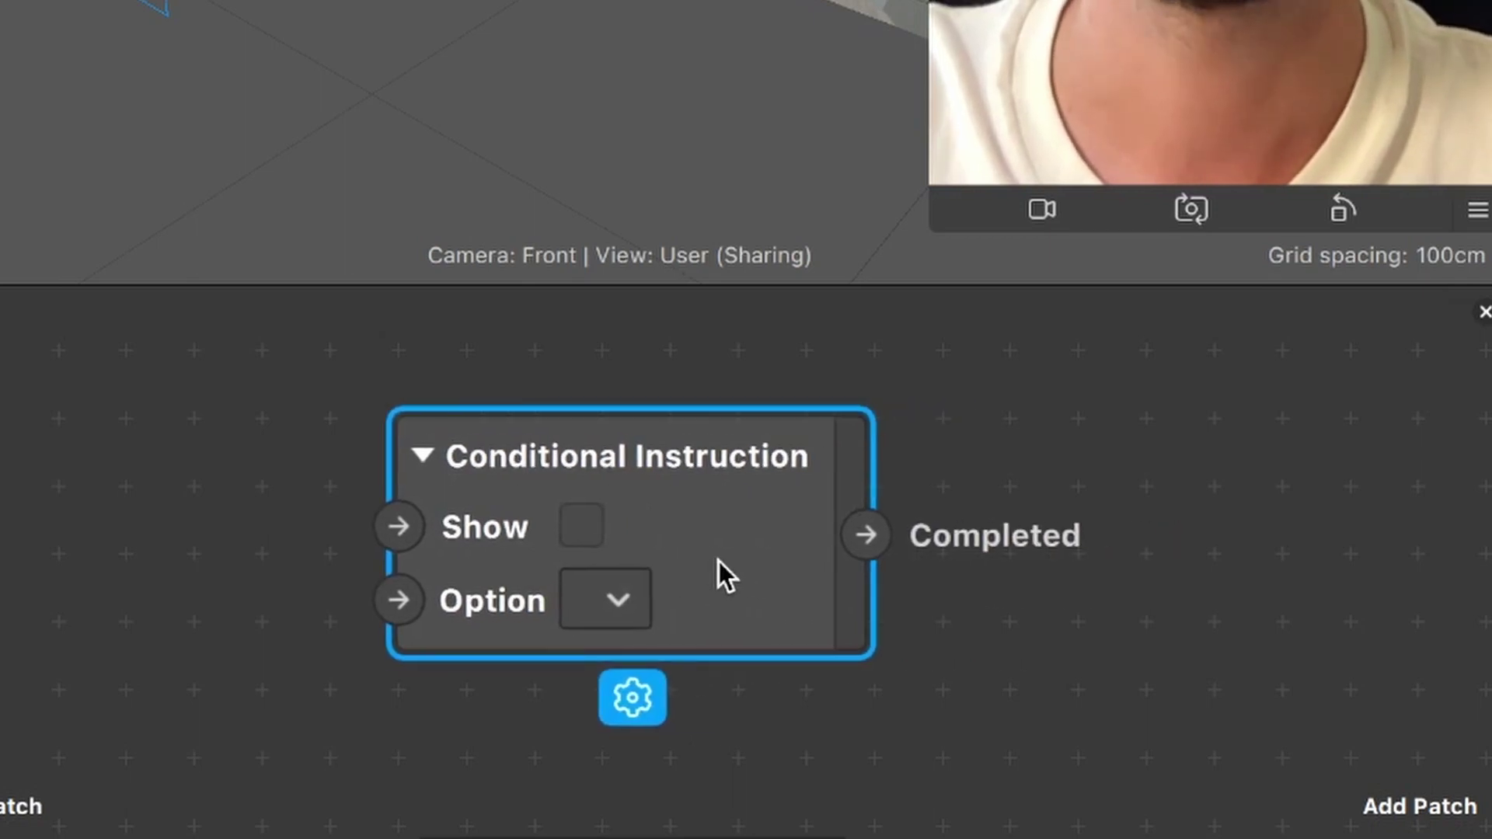
click(609, 598)
click(1133, 443)
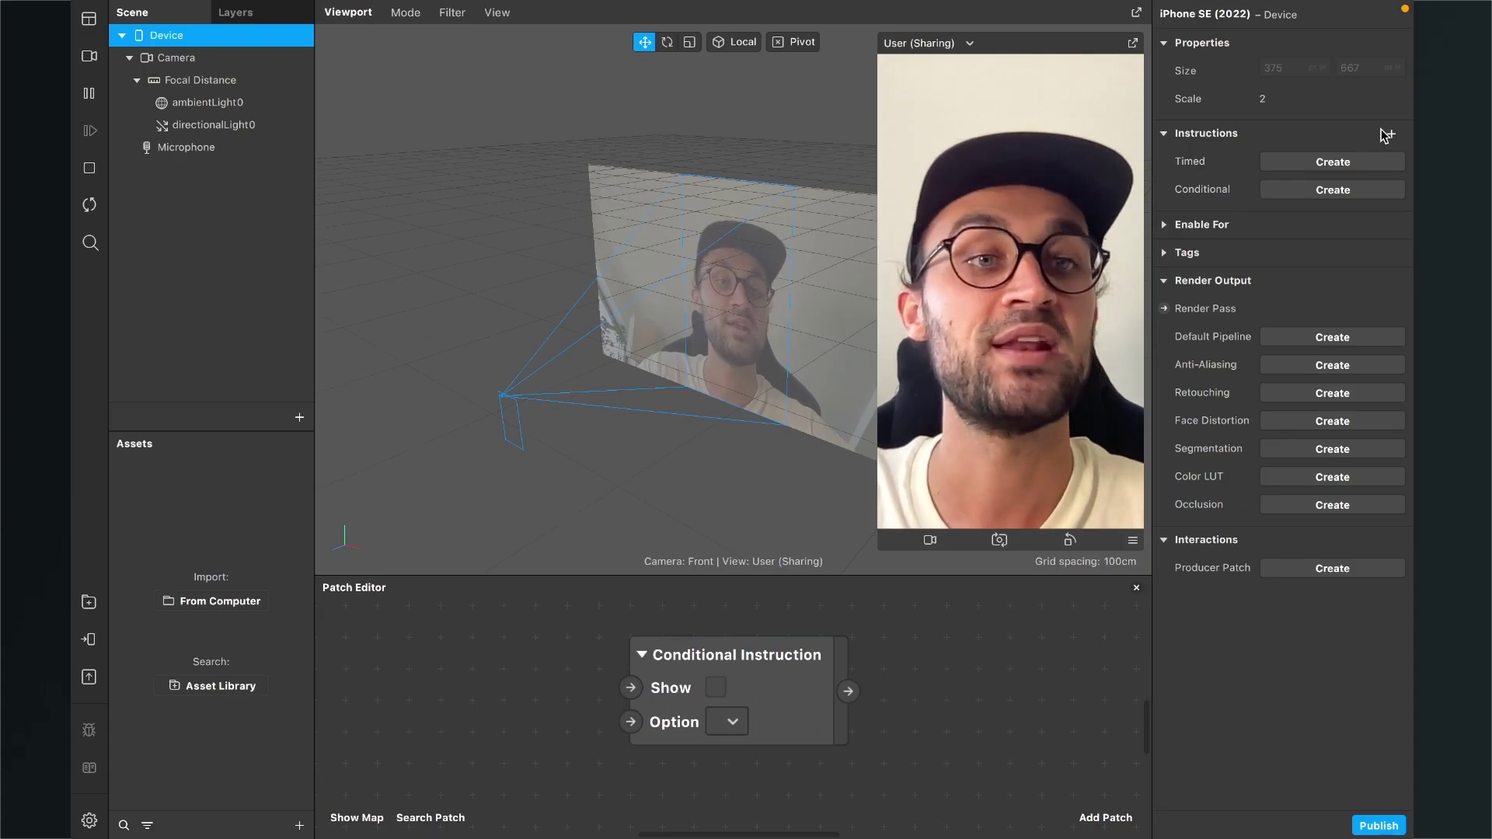
click(1389, 134)
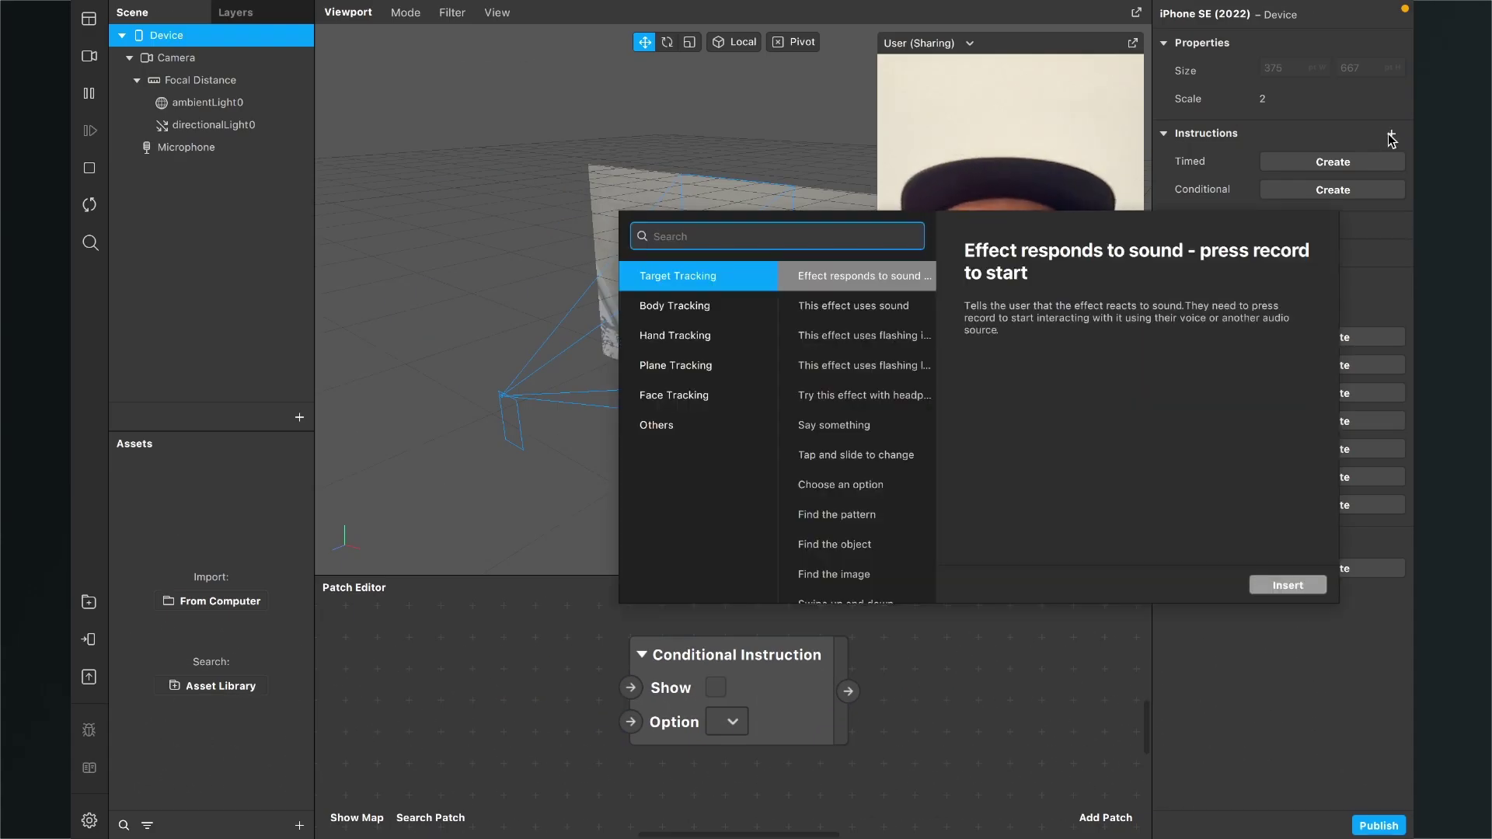
Insert the 'Tap to play' instruction and select it as the Conditional Instruction's Option
text(tap)
key(Return)
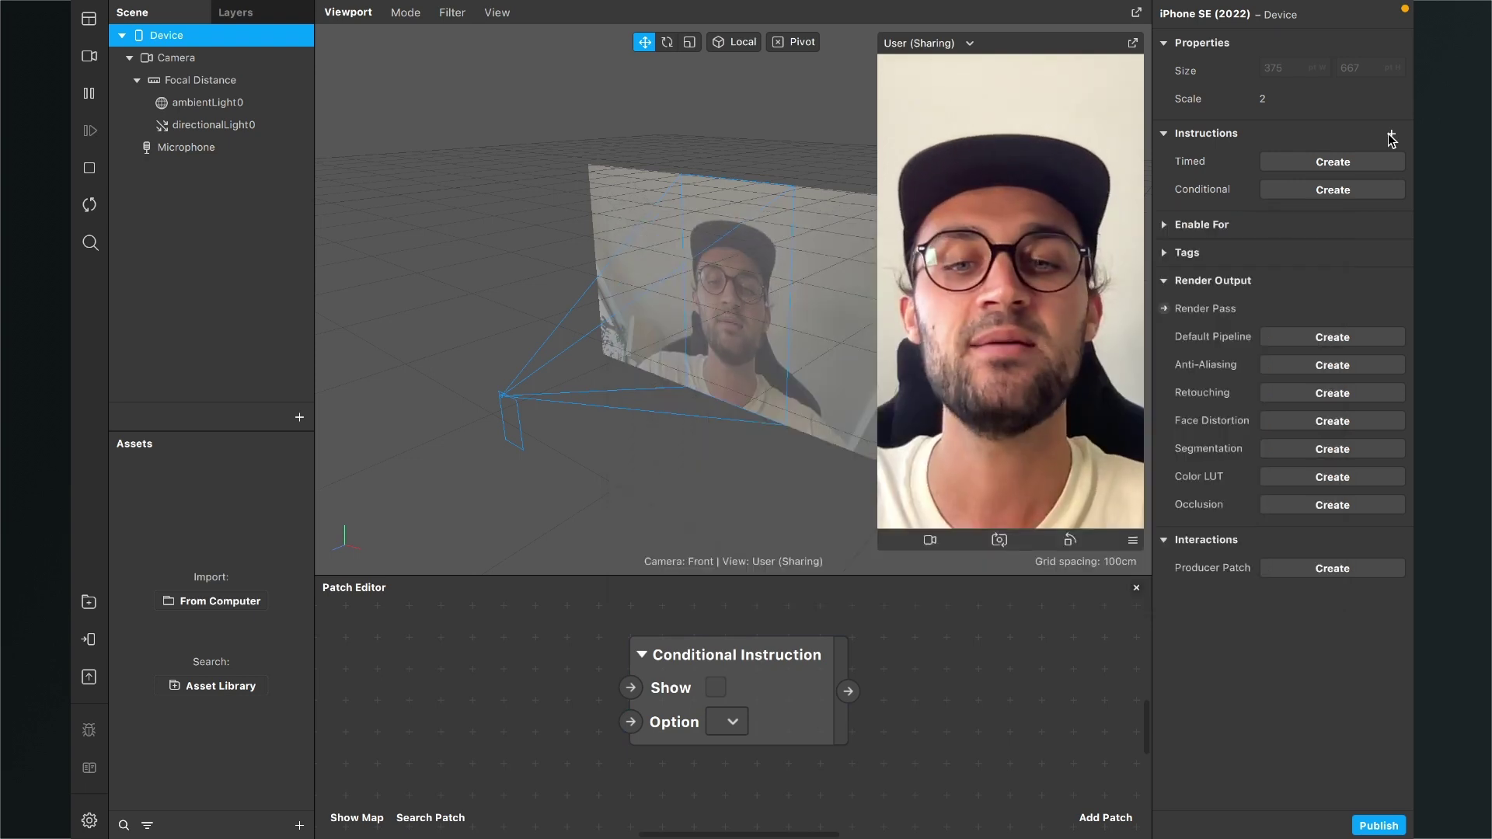
click(720, 722)
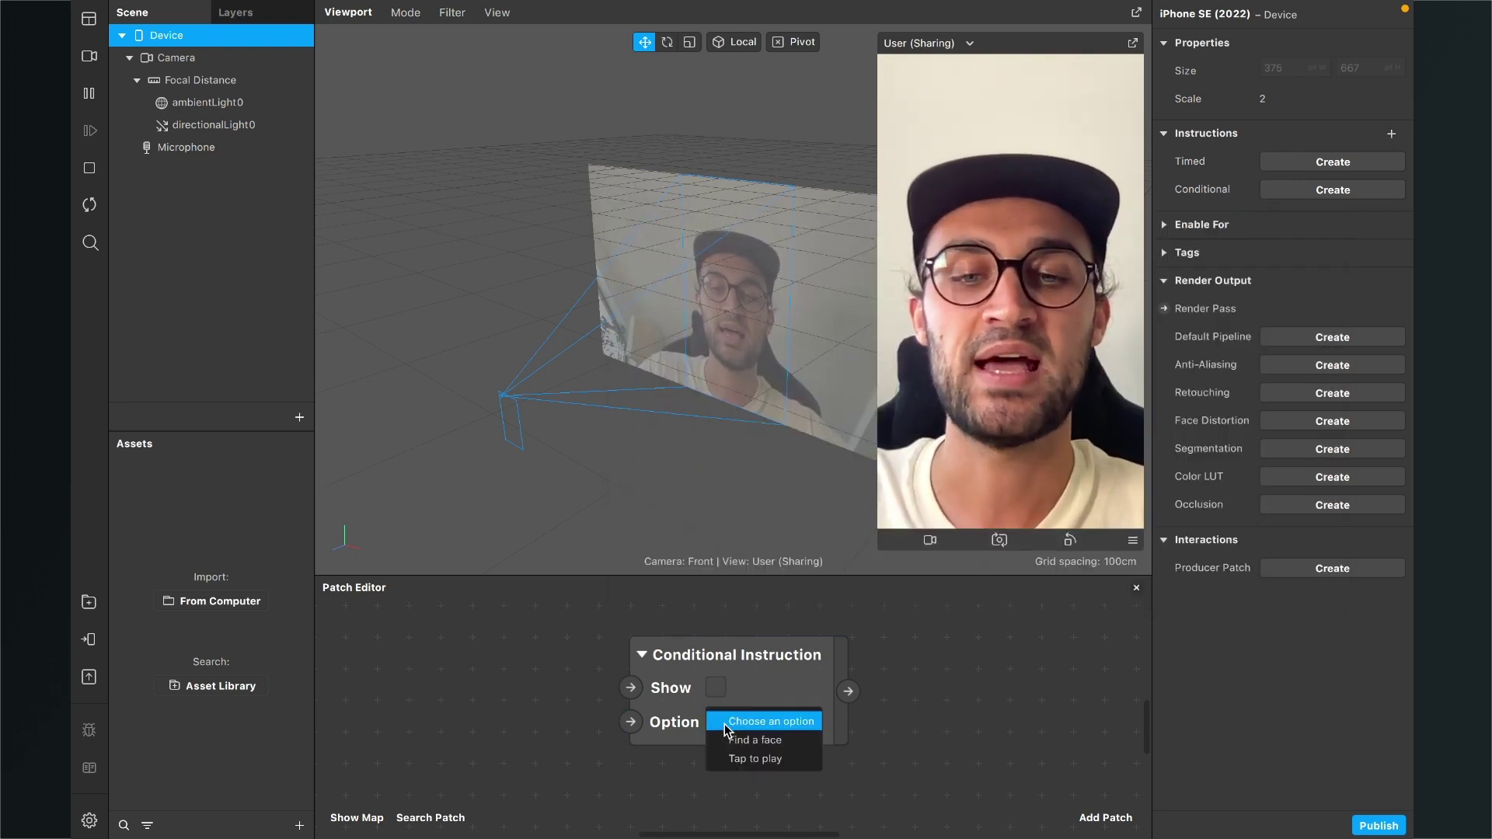
click(740, 759)
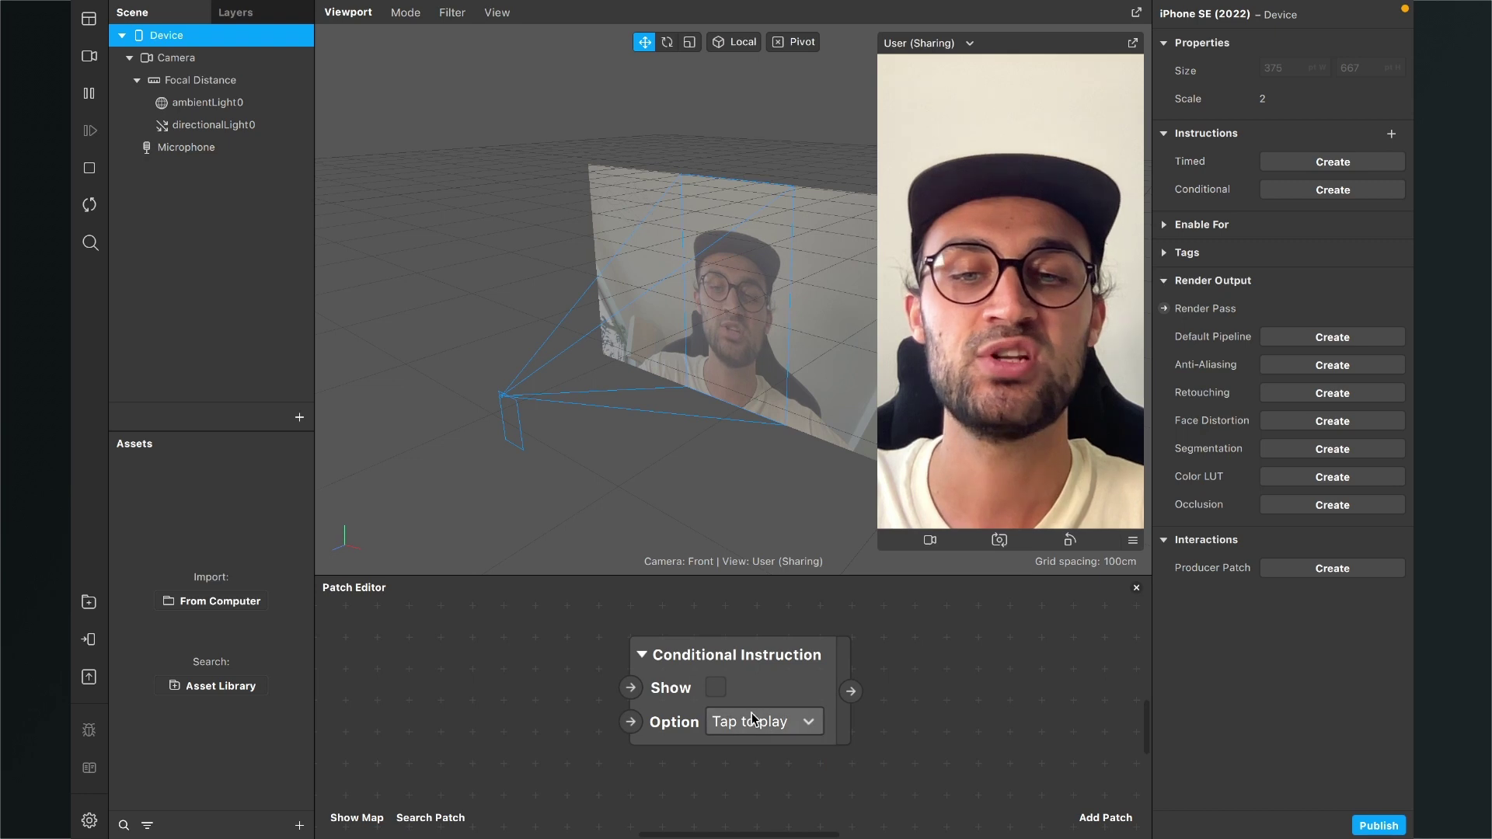
click(716, 688)
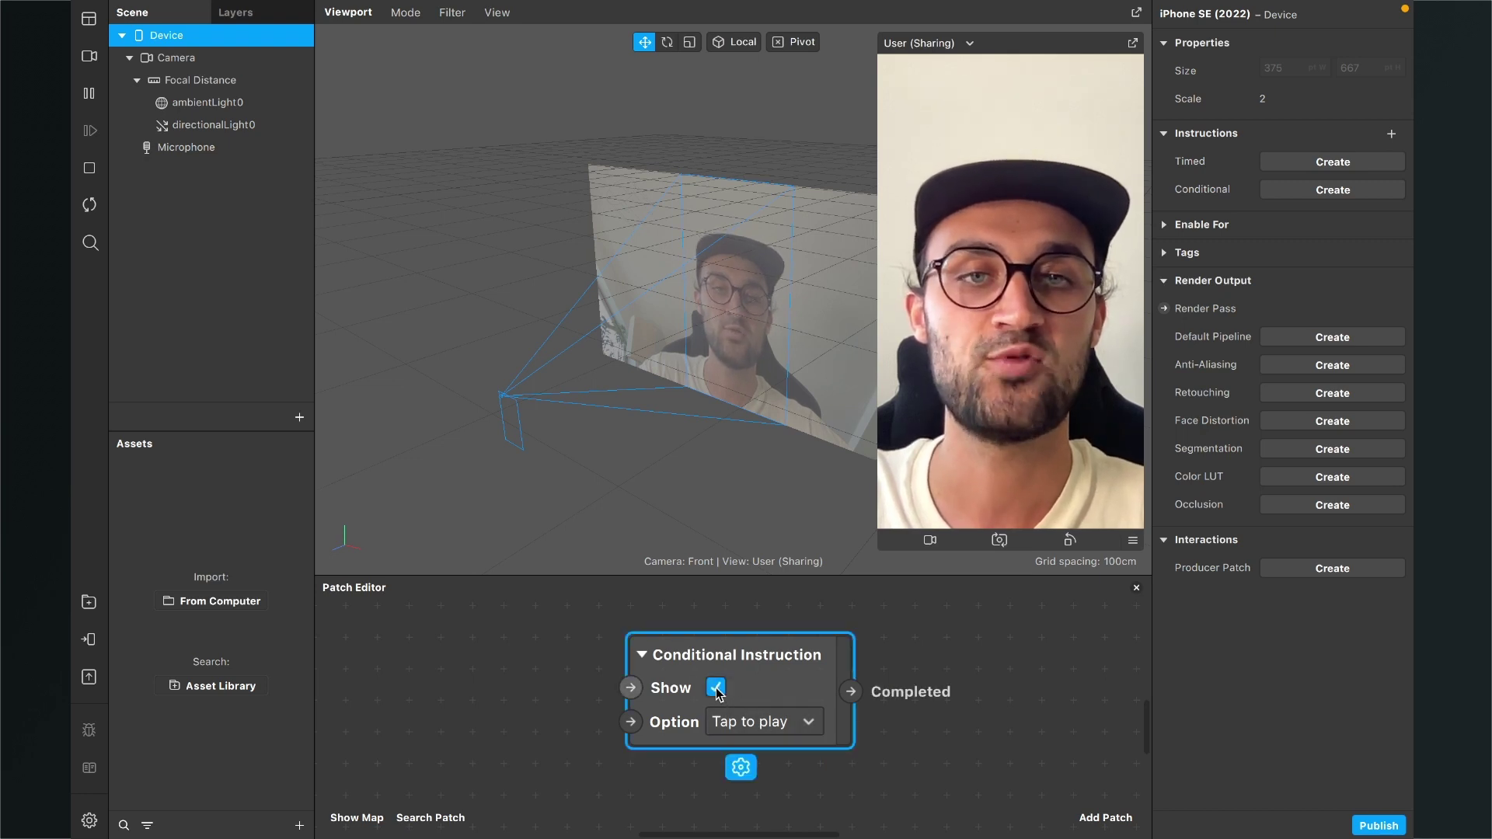
Toggle the Show checkbox on and off to test it, leaving Show unchecked
click(716, 688)
click(715, 687)
click(716, 688)
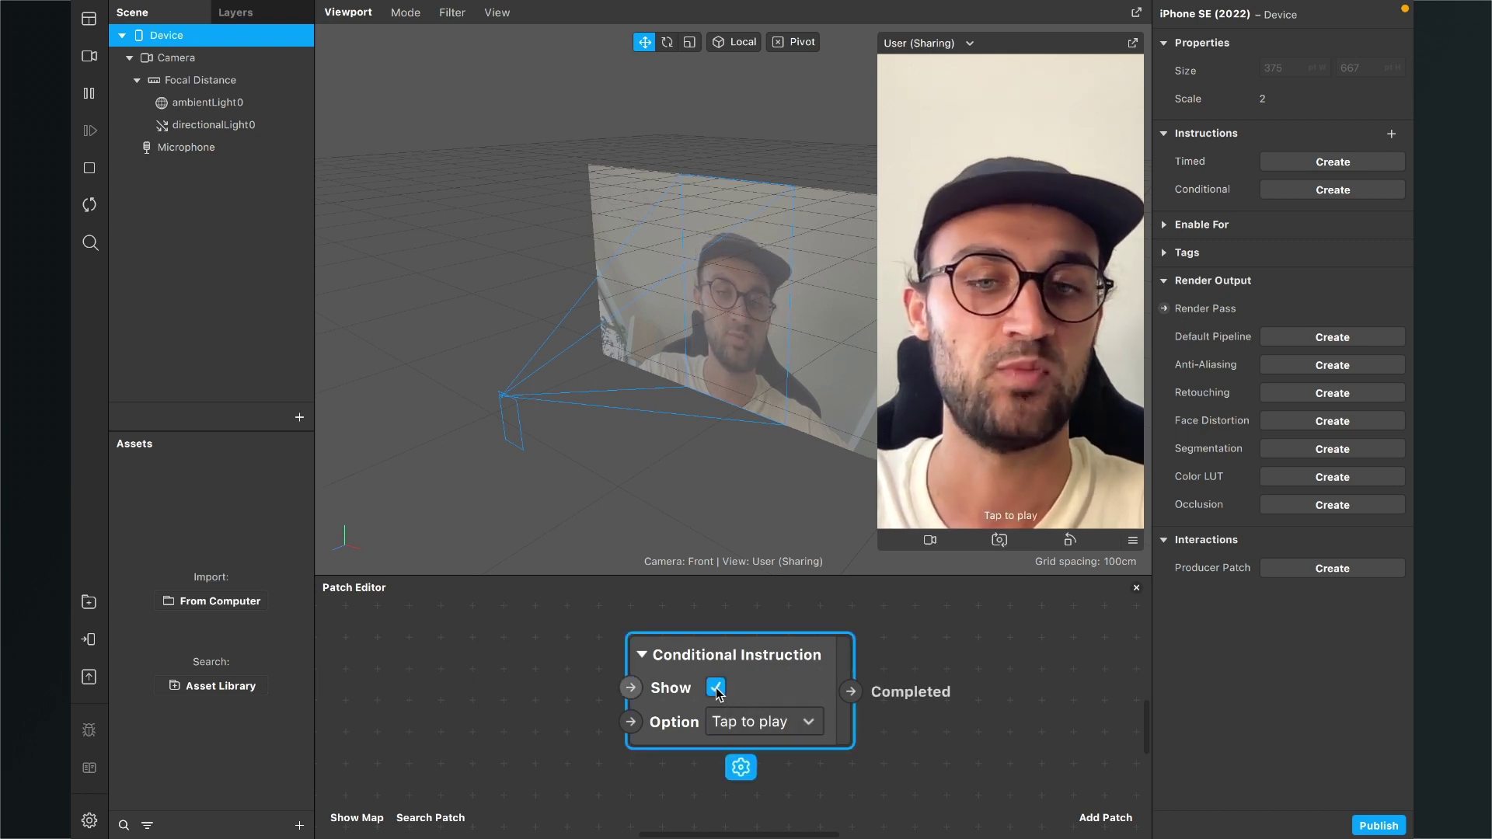
click(716, 688)
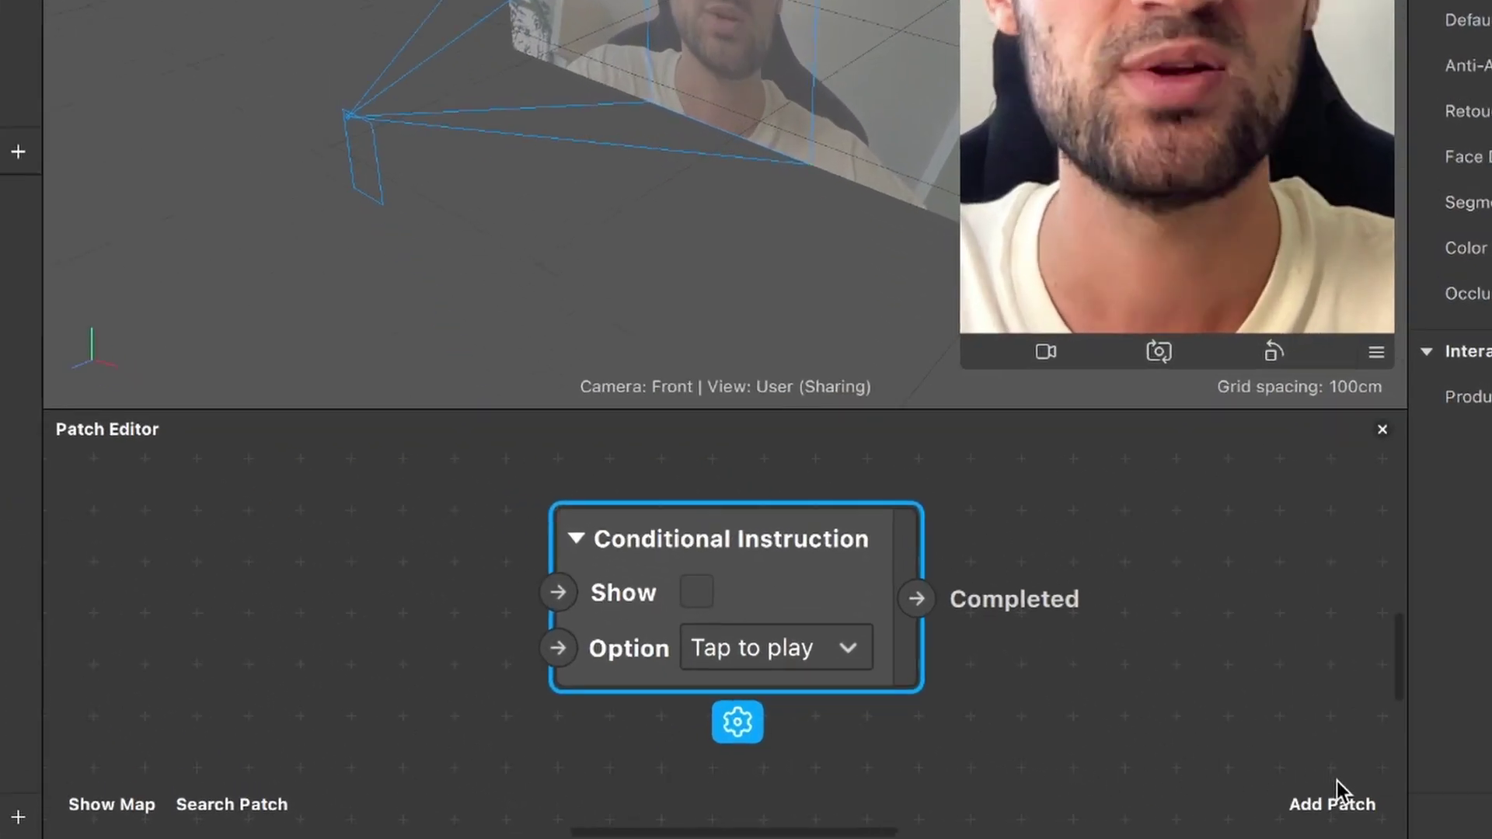
Add a Screen Tap patch and place it left of the Conditional Instruction
click(1106, 817)
text(ap)
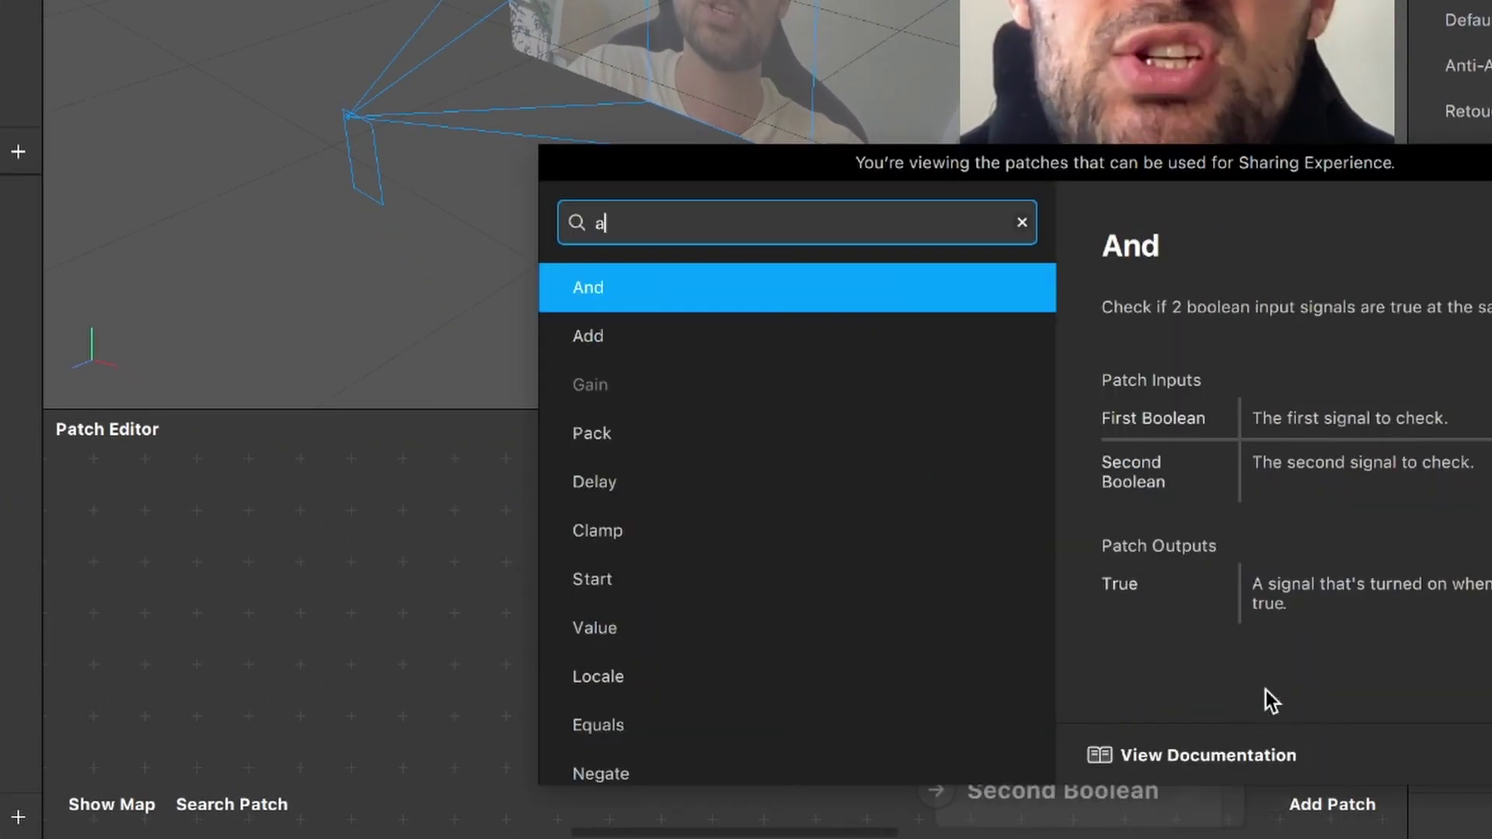
key(BackSpace)
text(tap)
key(Down)
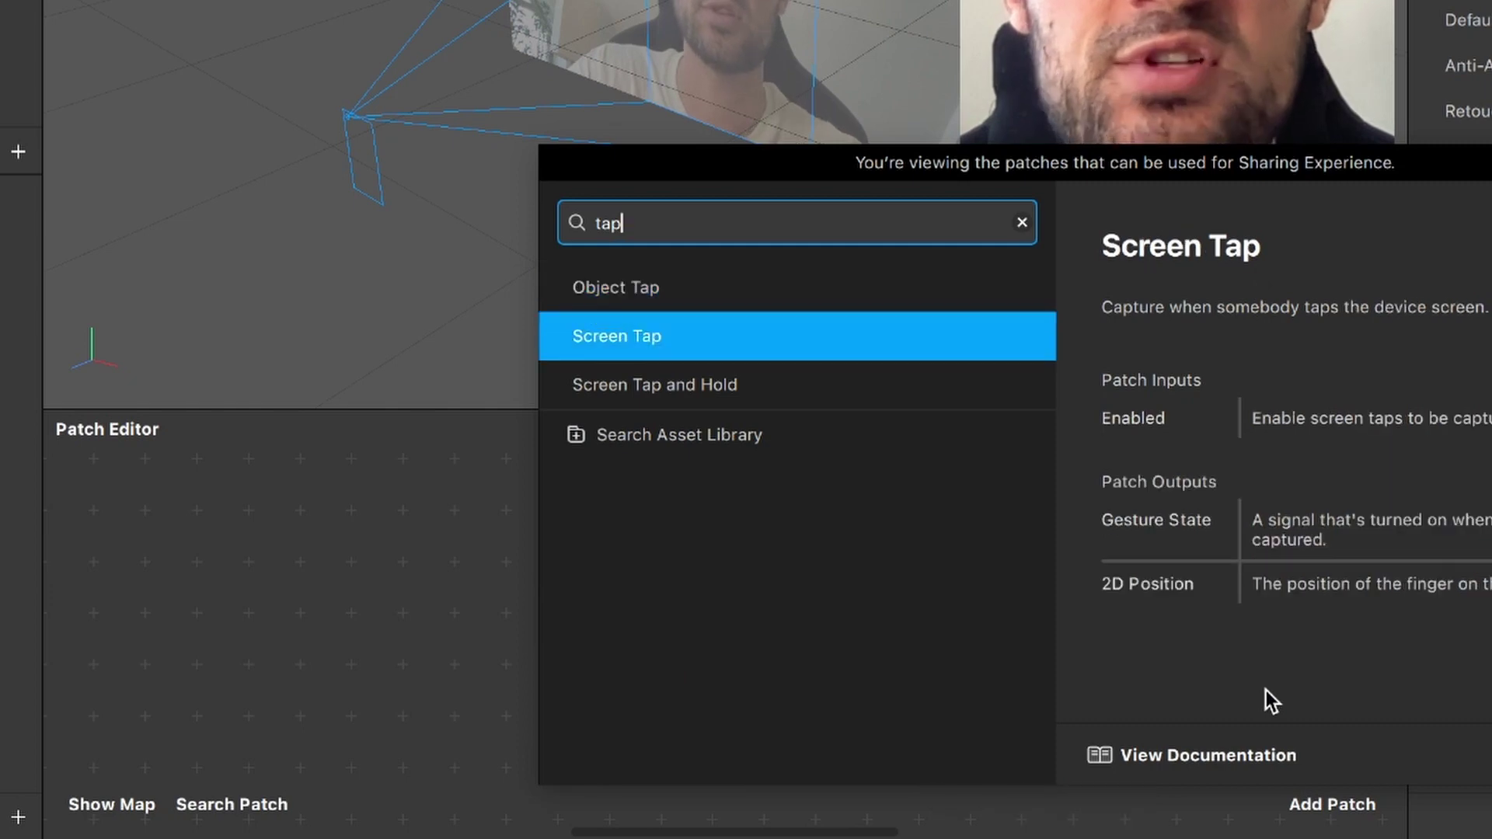
key(Return)
drag(1000, 676, 169, 582)
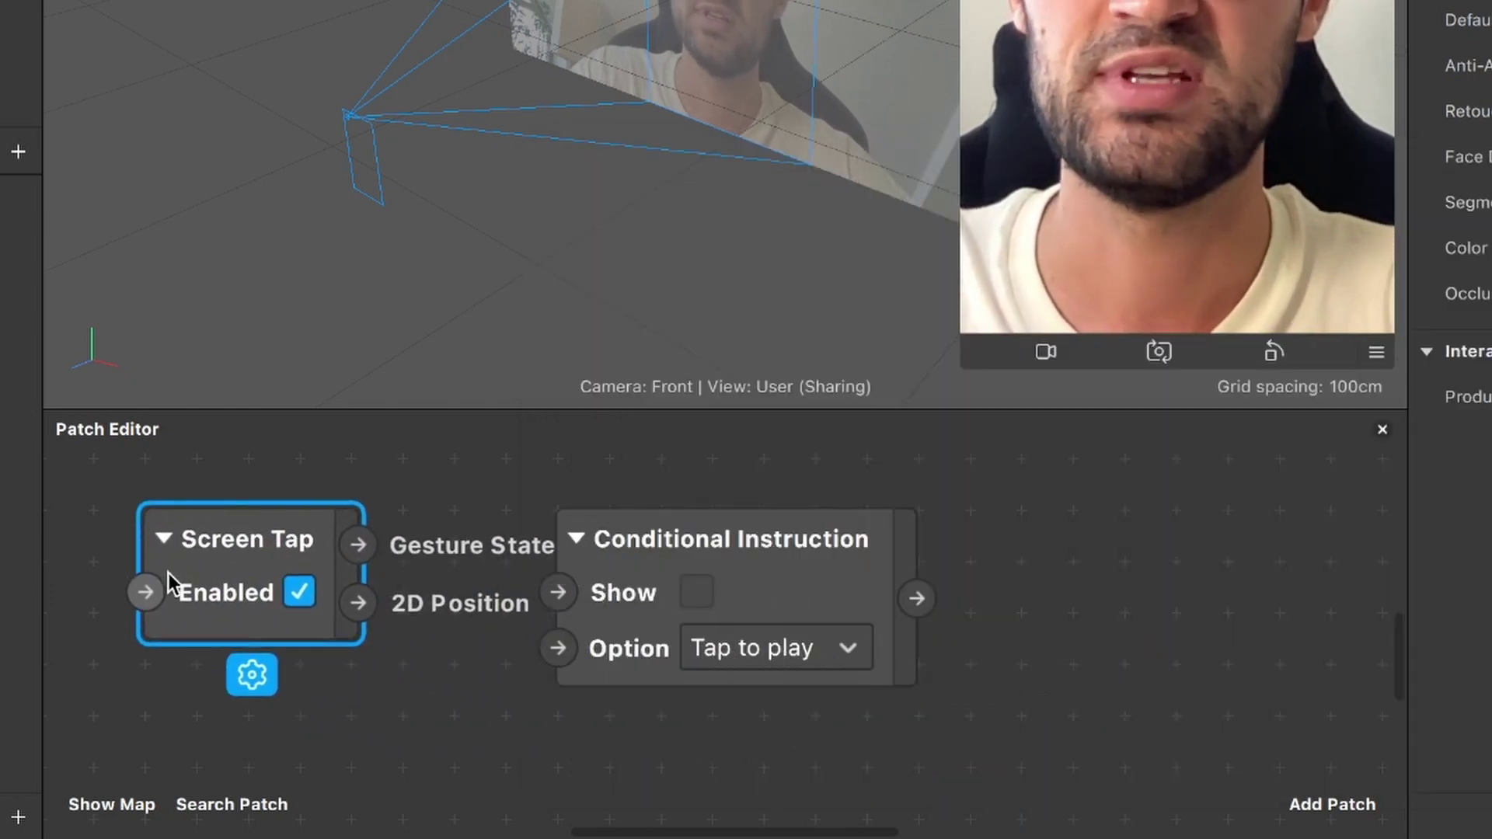
scroll(407, 617, left, 5)
ctrl+scroll(450, 614, down, 3)
drag(493, 610, 211, 603)
Add a Switch patch and arrange Screen Tap, Switch and Conditional Instruction left to right
click(1361, 806)
text(swi)
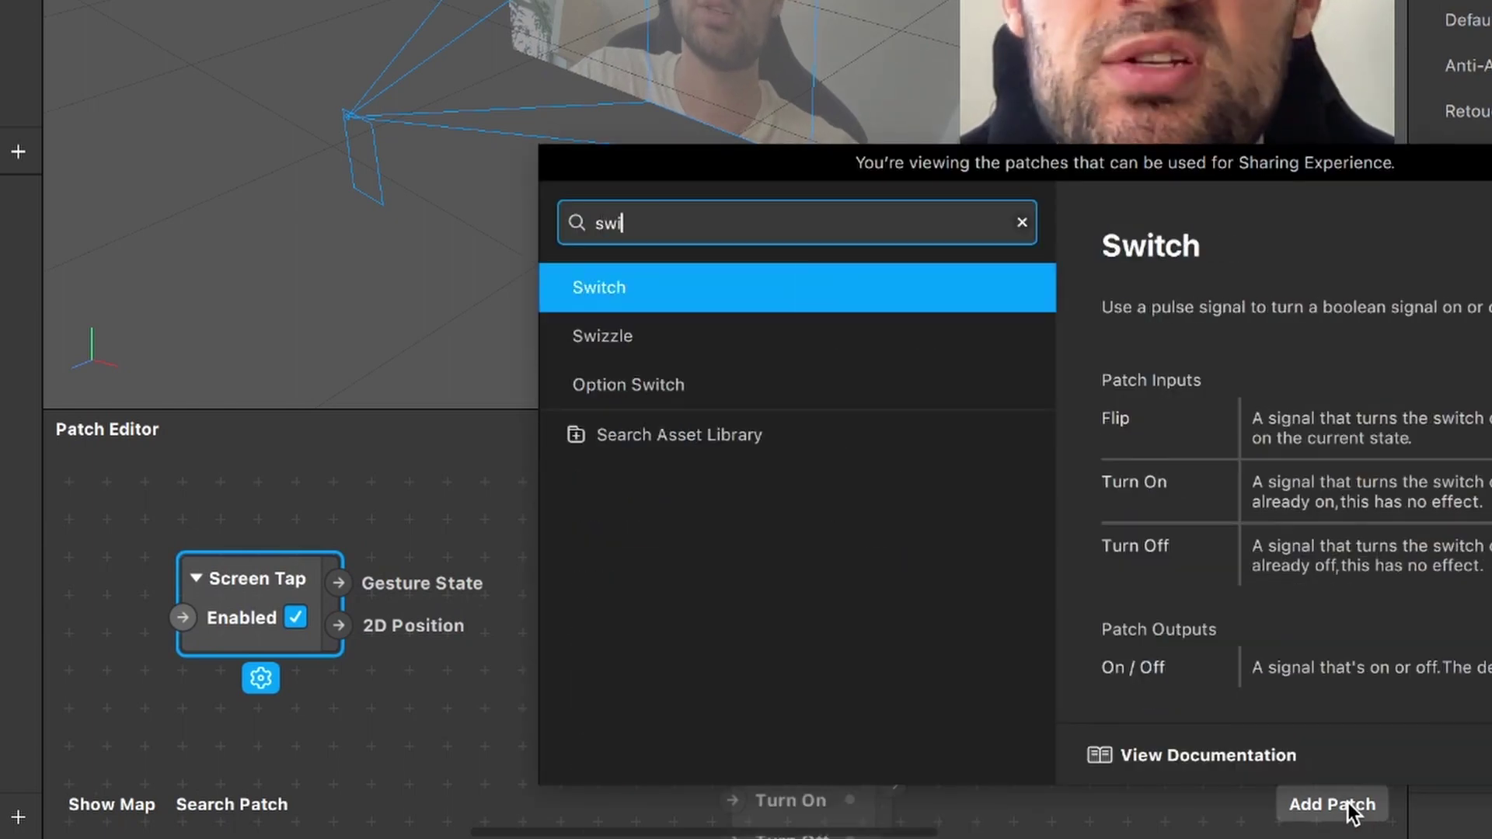
key(Return)
drag(775, 742, 416, 525)
drag(949, 589, 1134, 588)
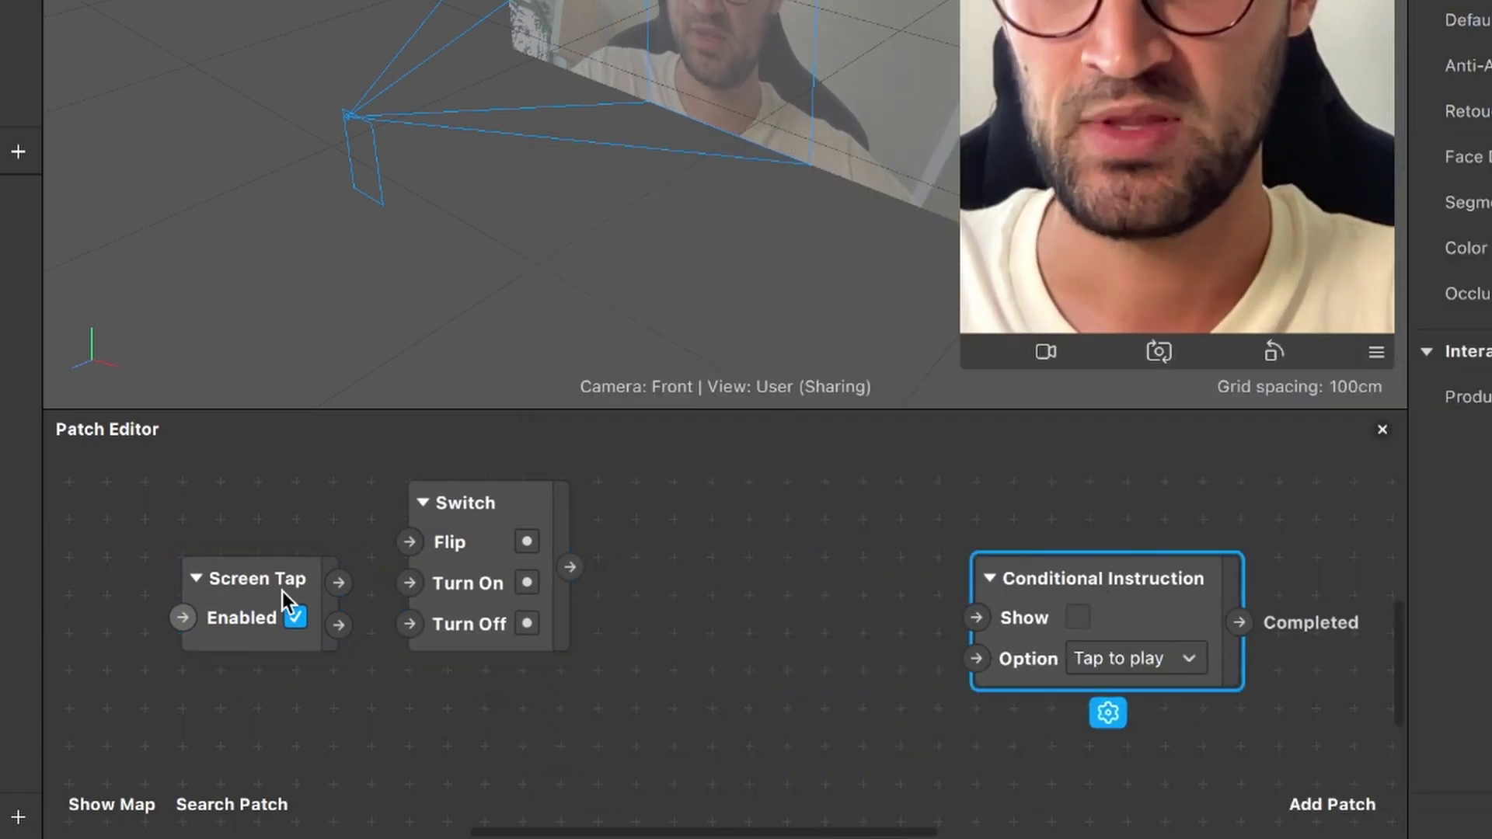
drag(265, 590, 227, 591)
drag(497, 546, 583, 548)
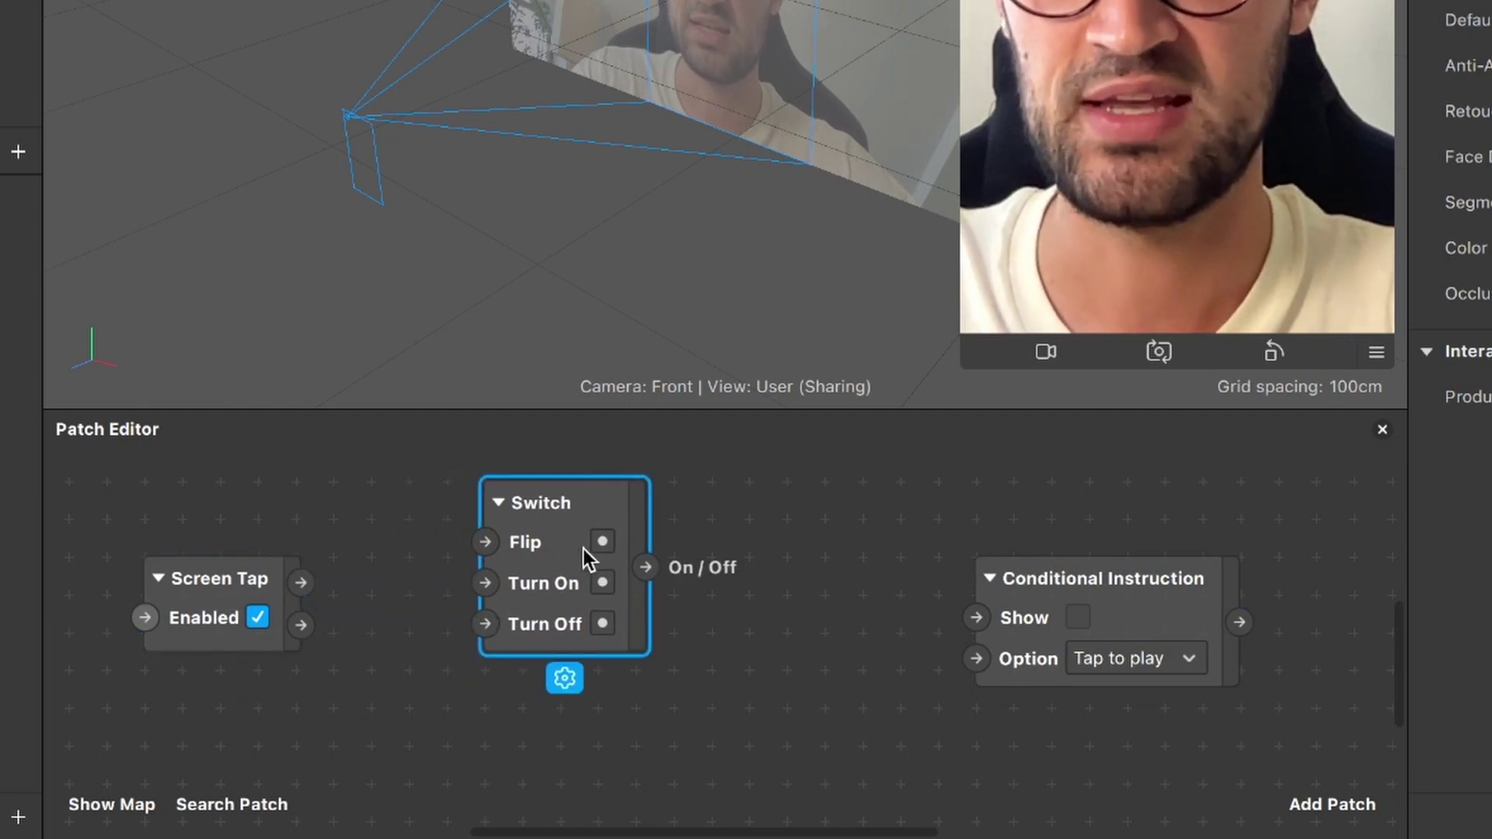
Wire Screen Tap's Gesture State to Switch's Turn On, and Switch's output to Show
drag(303, 583, 491, 582)
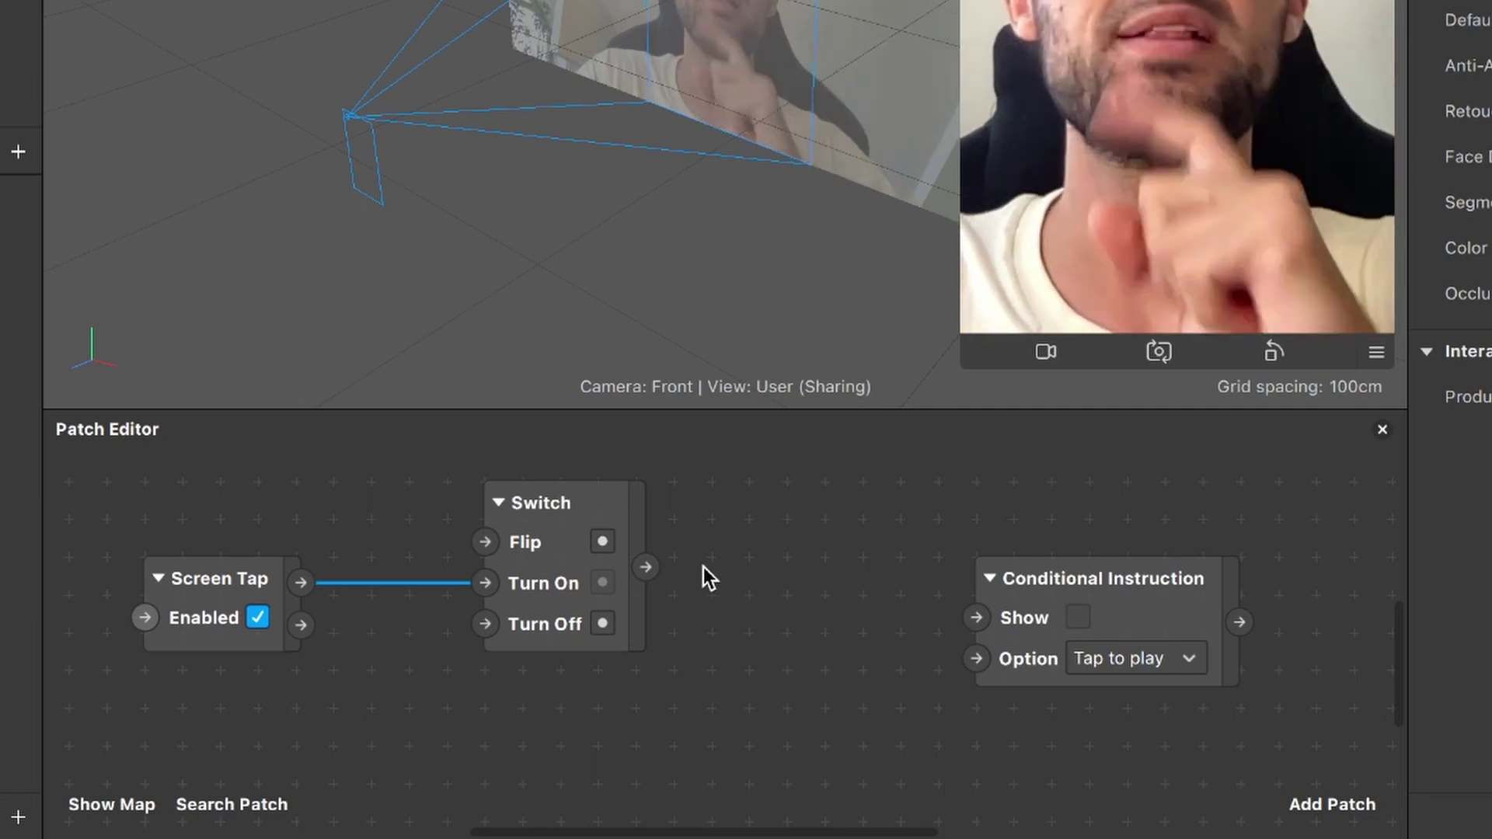
drag(646, 568, 976, 618)
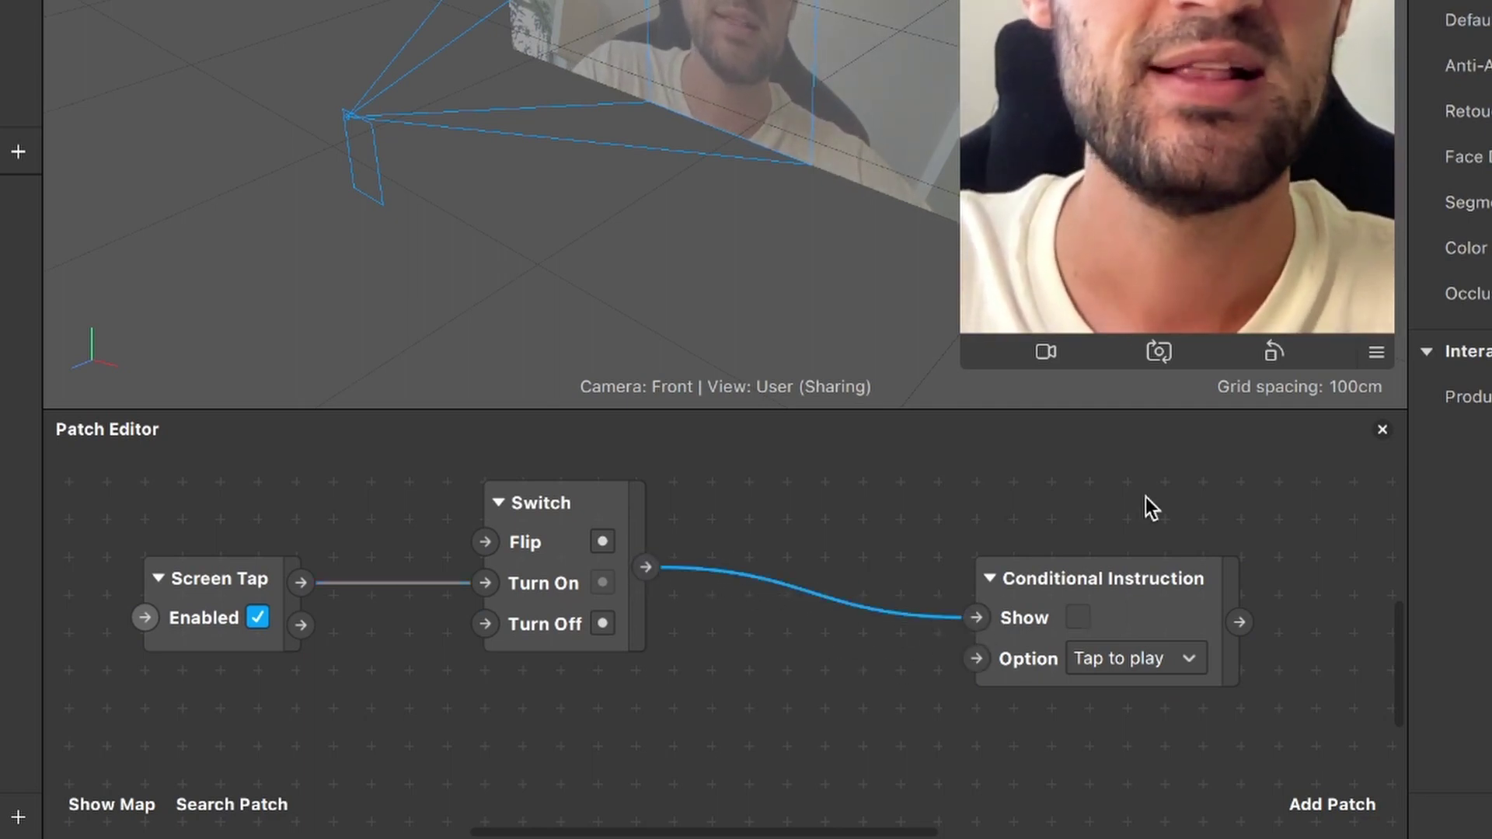
click(1377, 352)
Enable Simulate Touch in the simulator and delete the Switch-to-Show connection
click(1399, 365)
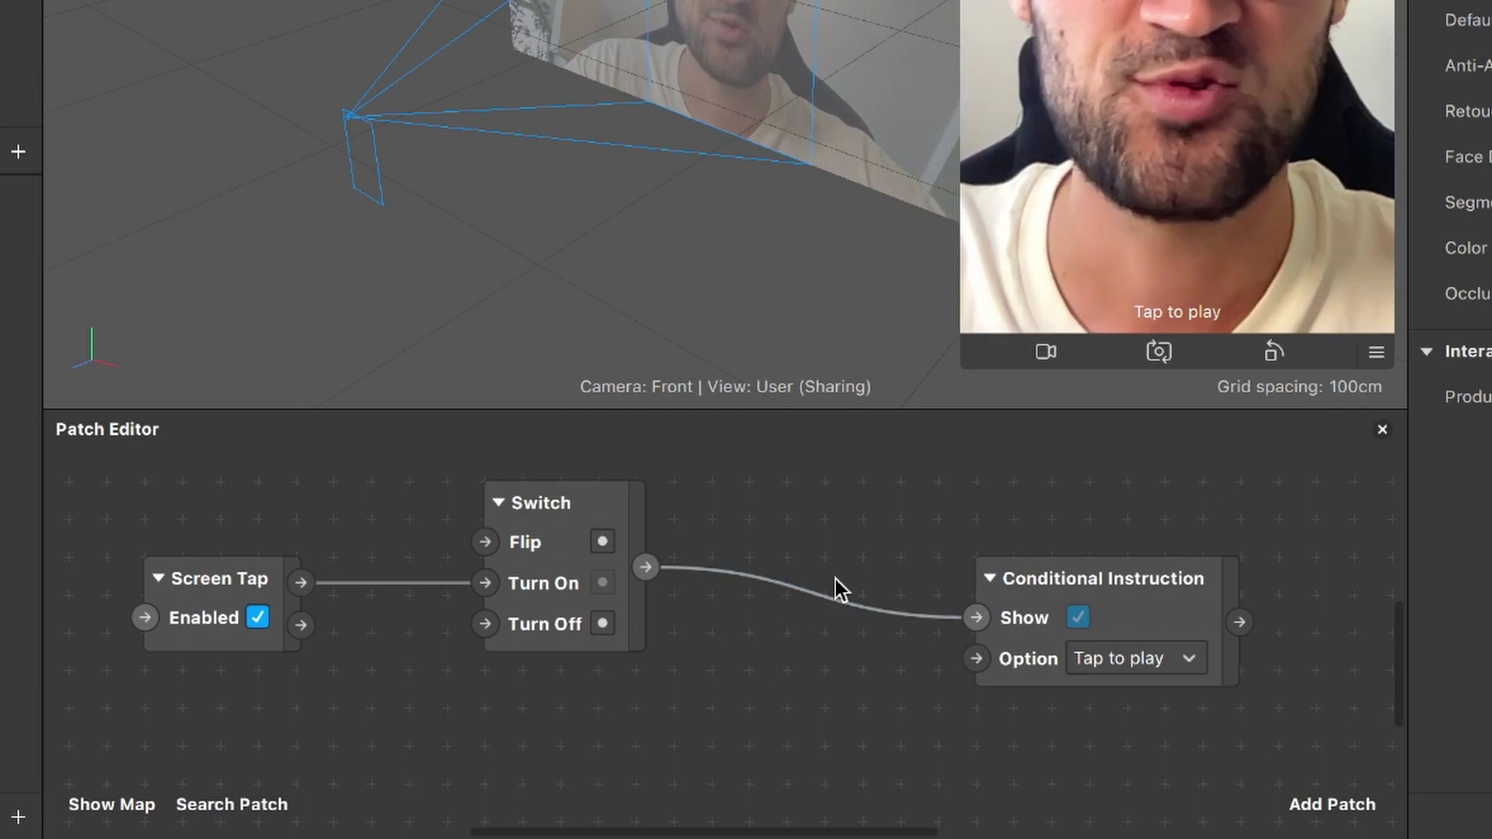
click(824, 599)
key(Delete)
Insert a Not patch between them, wiring Switch output to Not's Signal and Not to Show
click(1356, 808)
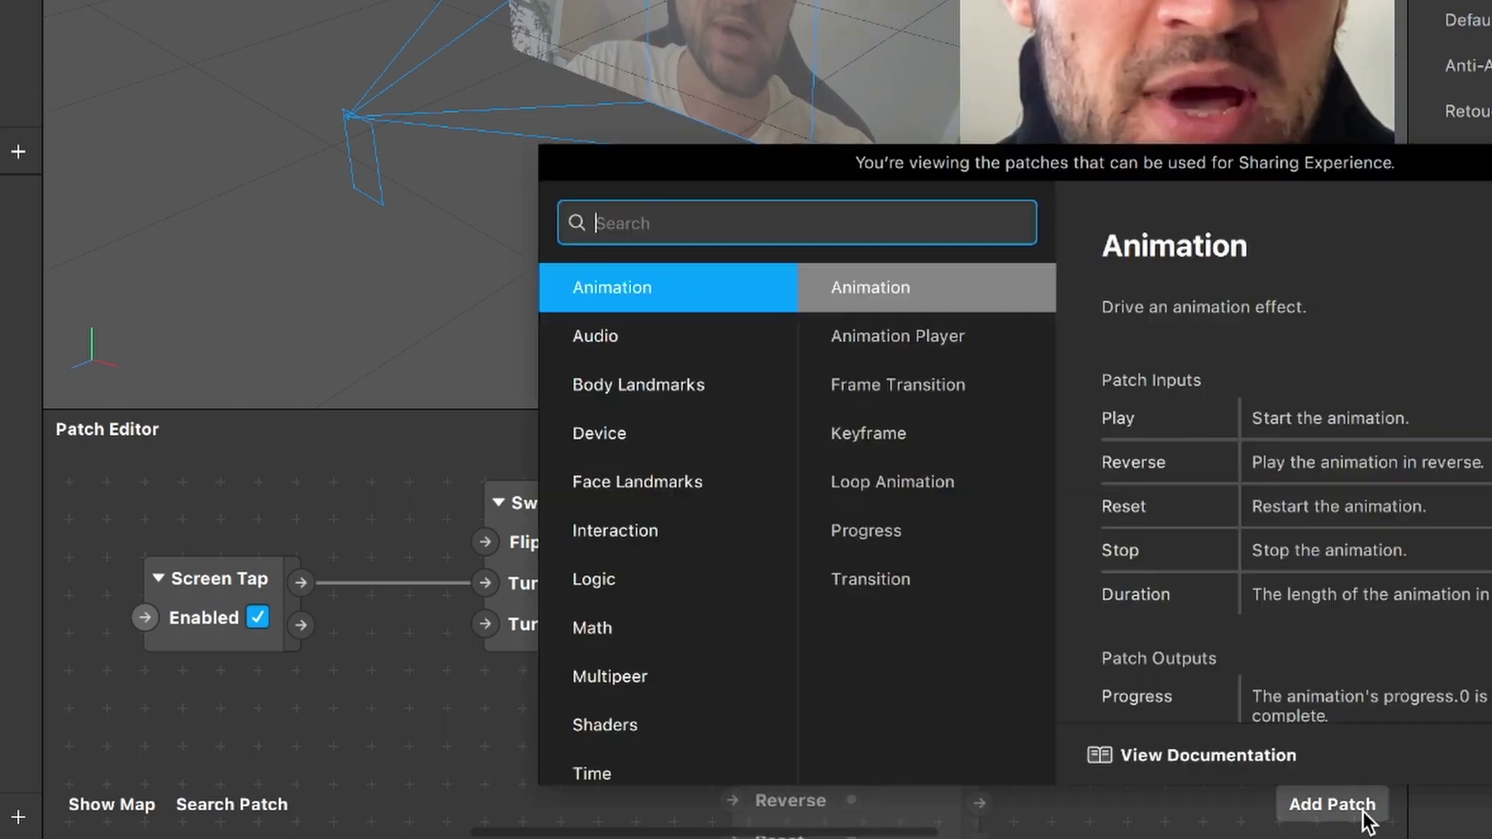
text(no)
key(Return)
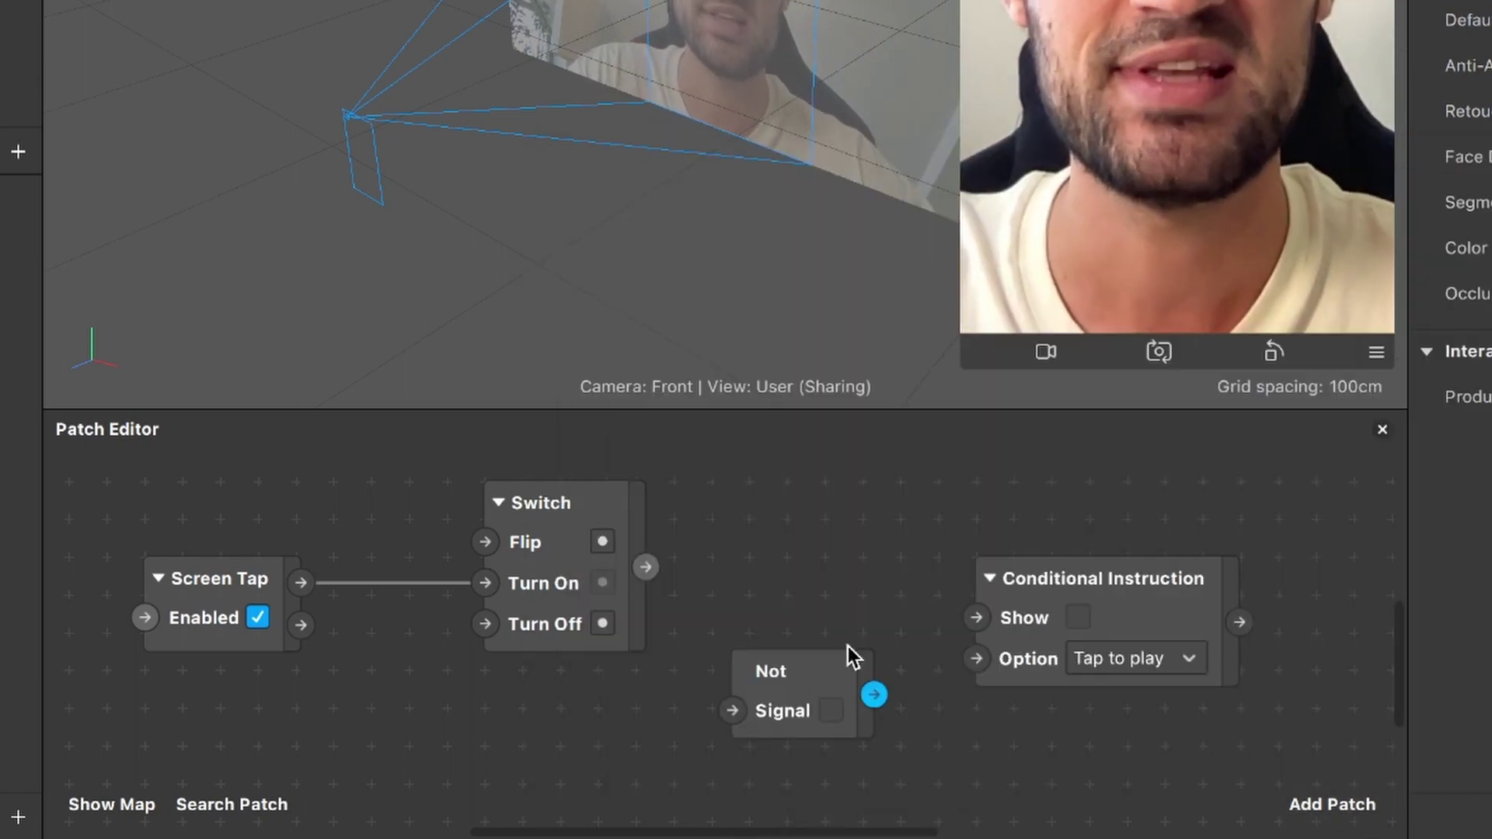
drag(767, 680, 767, 570)
drag(646, 570, 744, 617)
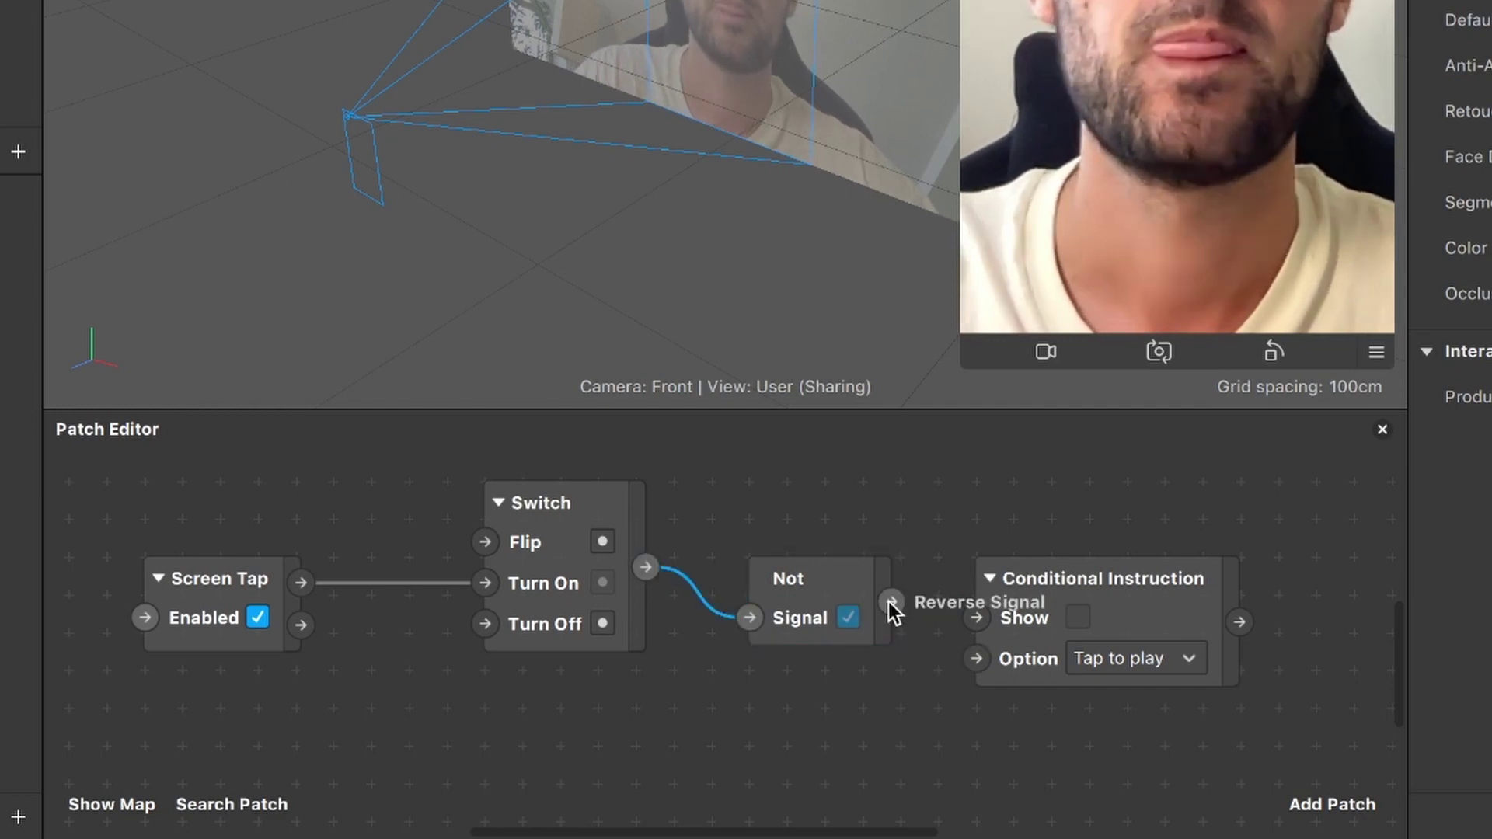
drag(888, 602, 978, 617)
drag(1108, 616, 1176, 611)
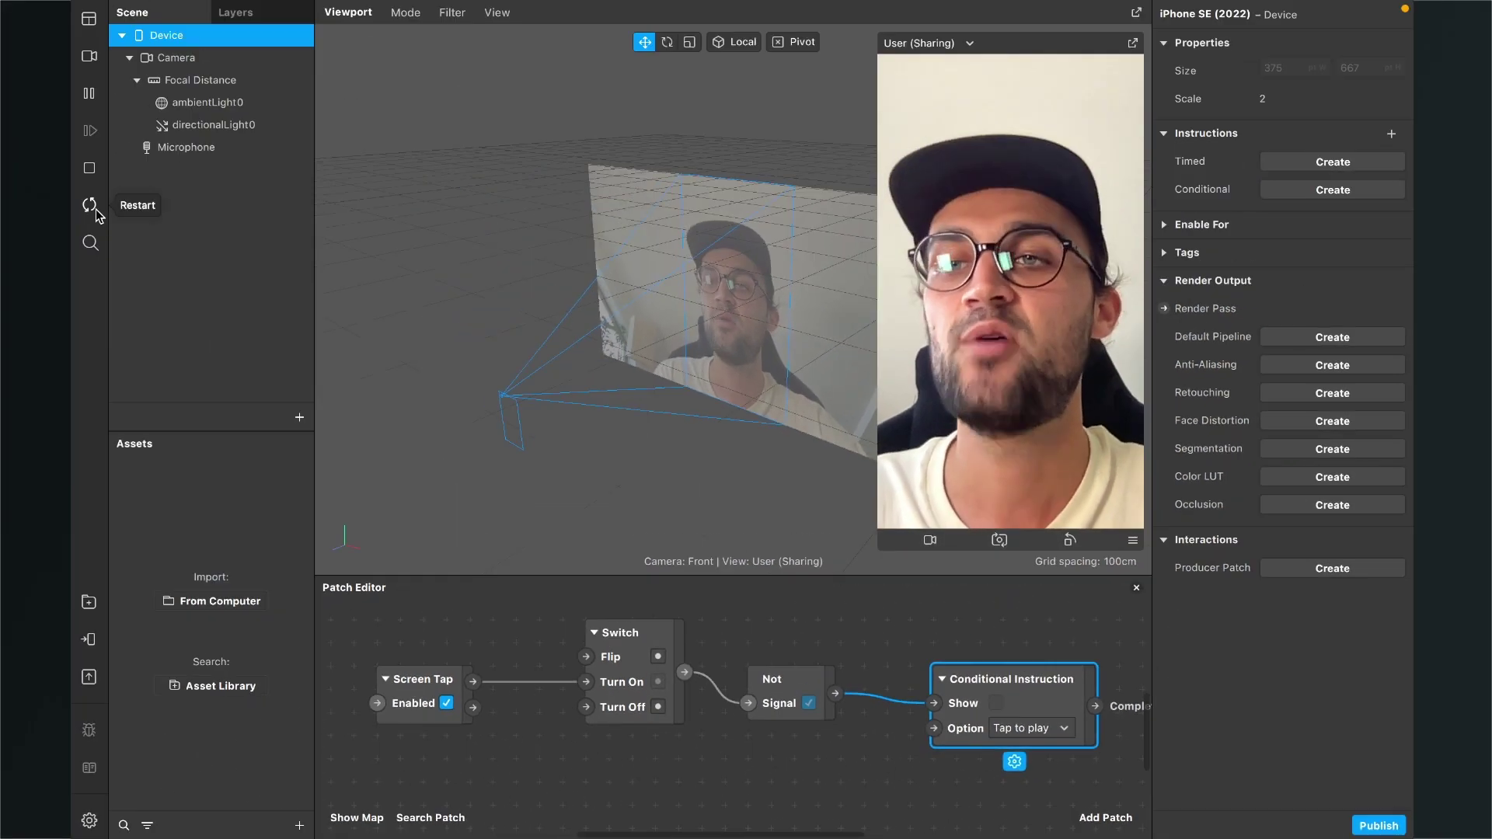
Restart the effect so the simulator shows 'Tap to play', then zoom out the Patch Editor
click(90, 205)
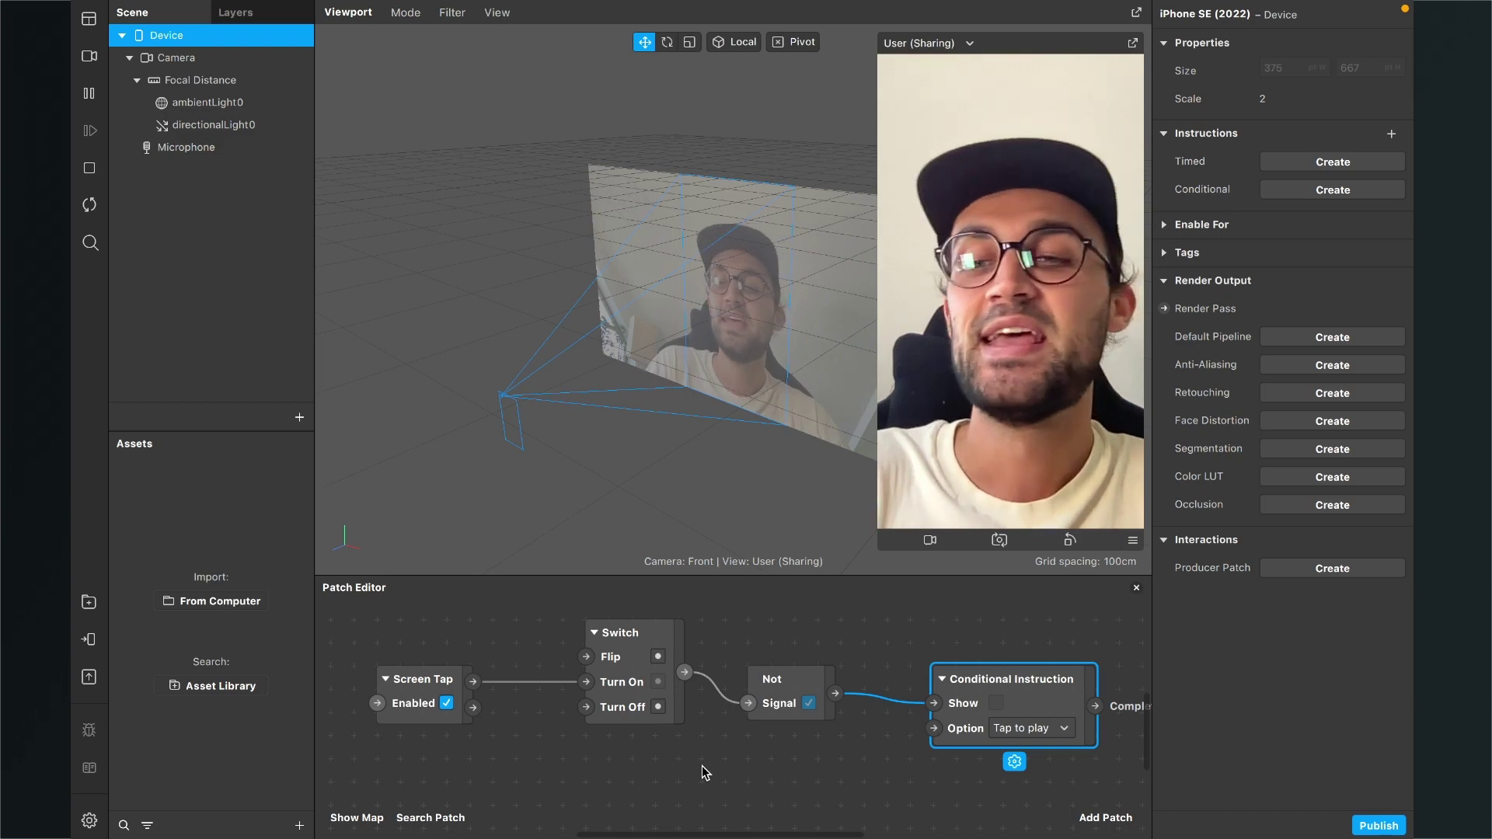
scroll(702, 767, down, 3)
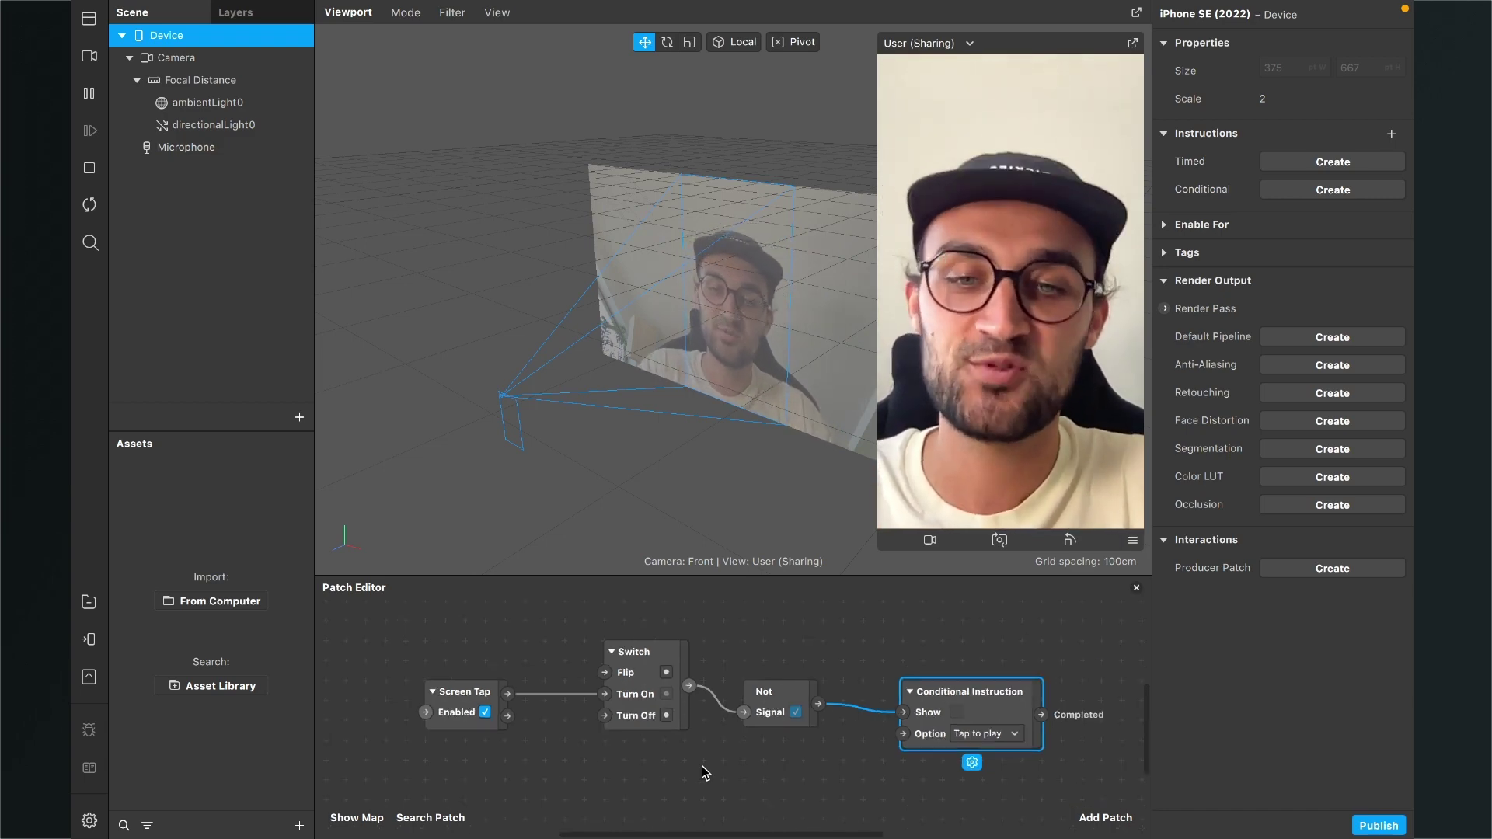